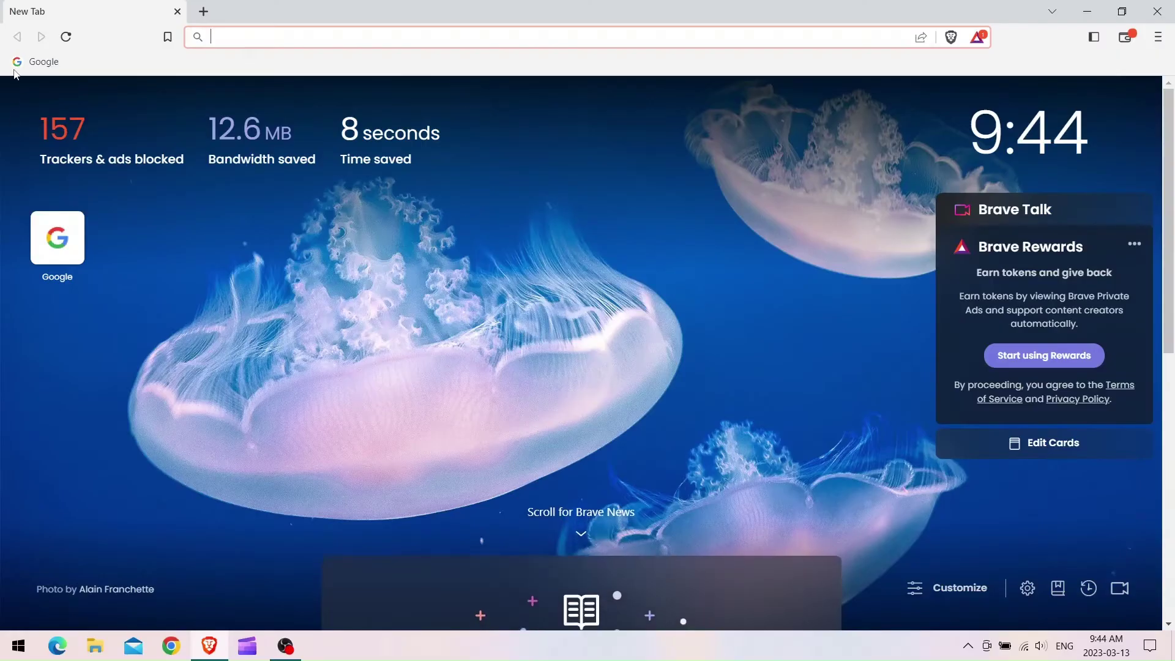
# Google 'evga' and open the EVGA homepage from the search results.
pyautogui.click(16, 69)
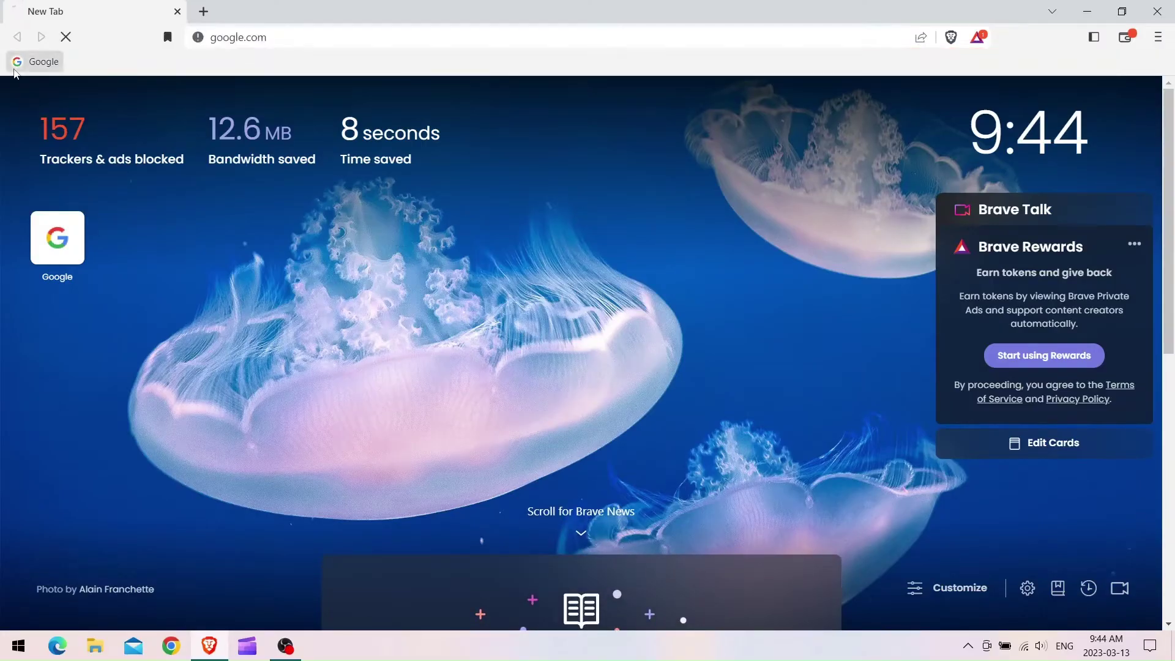
pyautogui.click(419, 295)
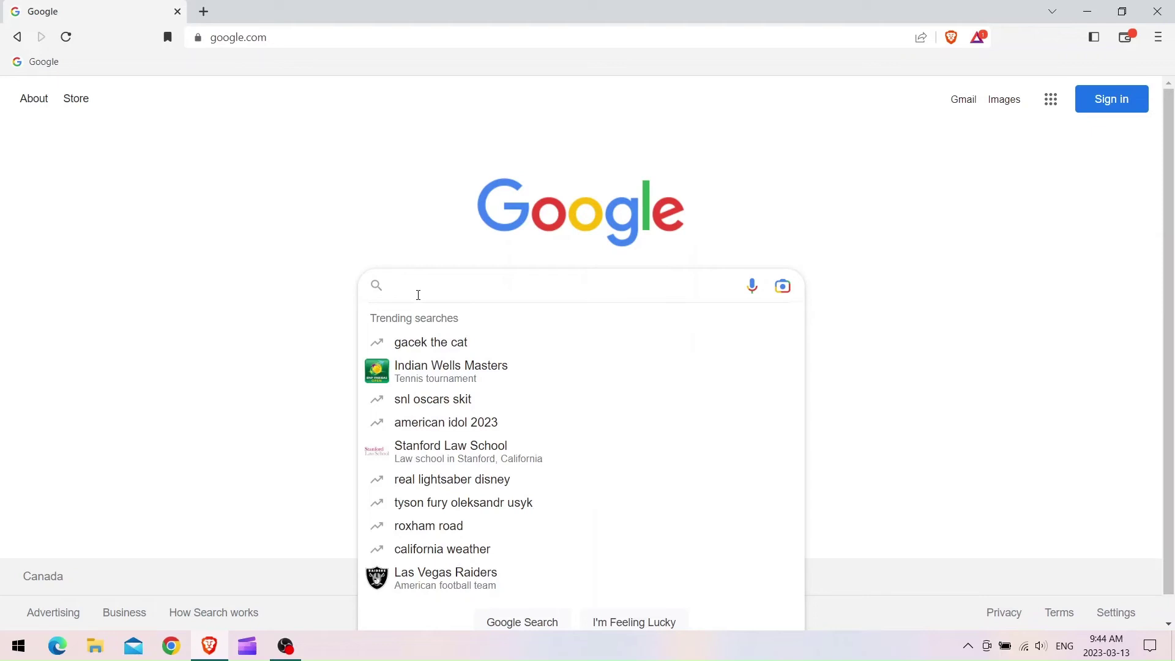
pyautogui.write('evga')
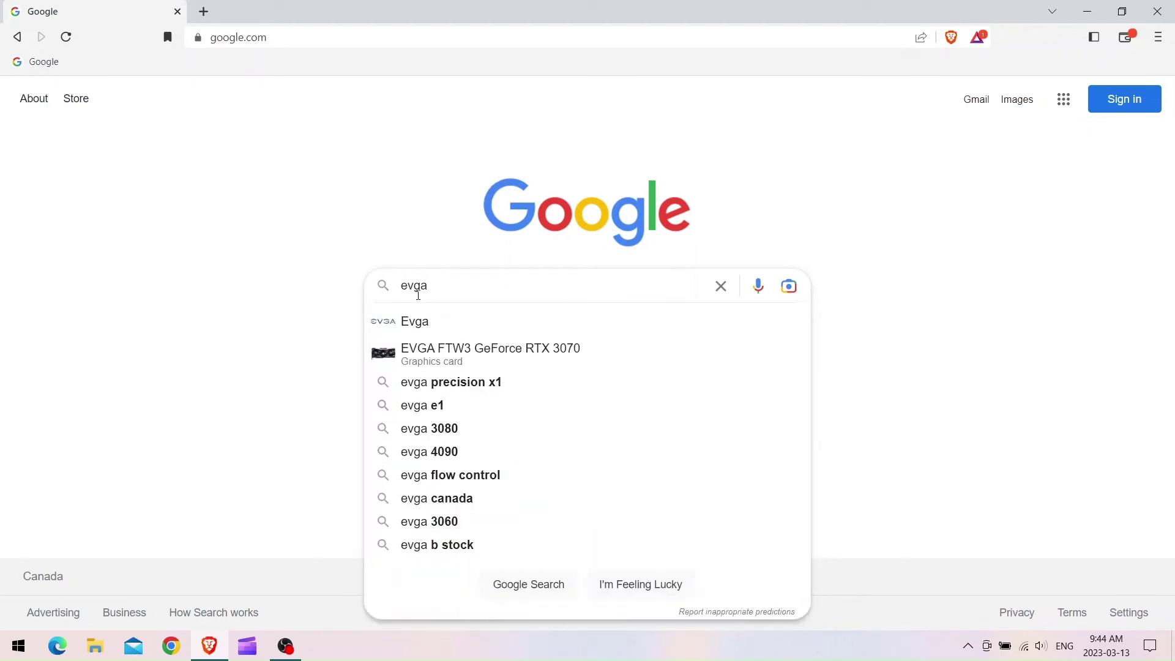
pyautogui.press('Return')
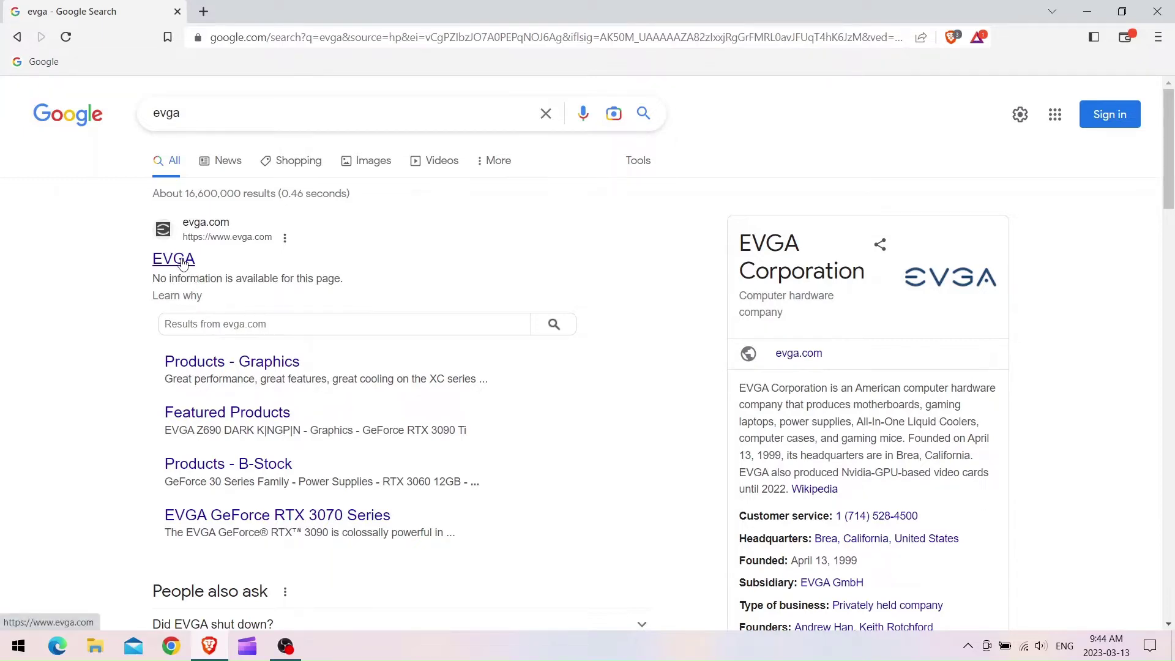
pyautogui.click(182, 263)
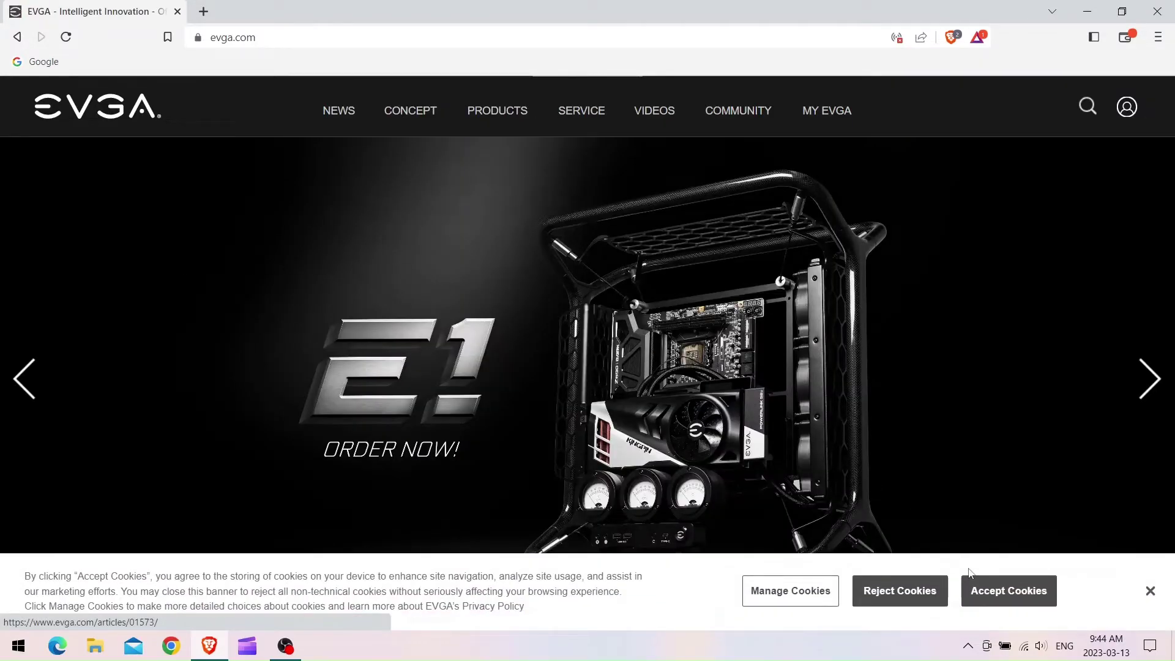
# Accept the site cookies, go to the member sign-in page, then open the RMA information page.
pyautogui.click(978, 585)
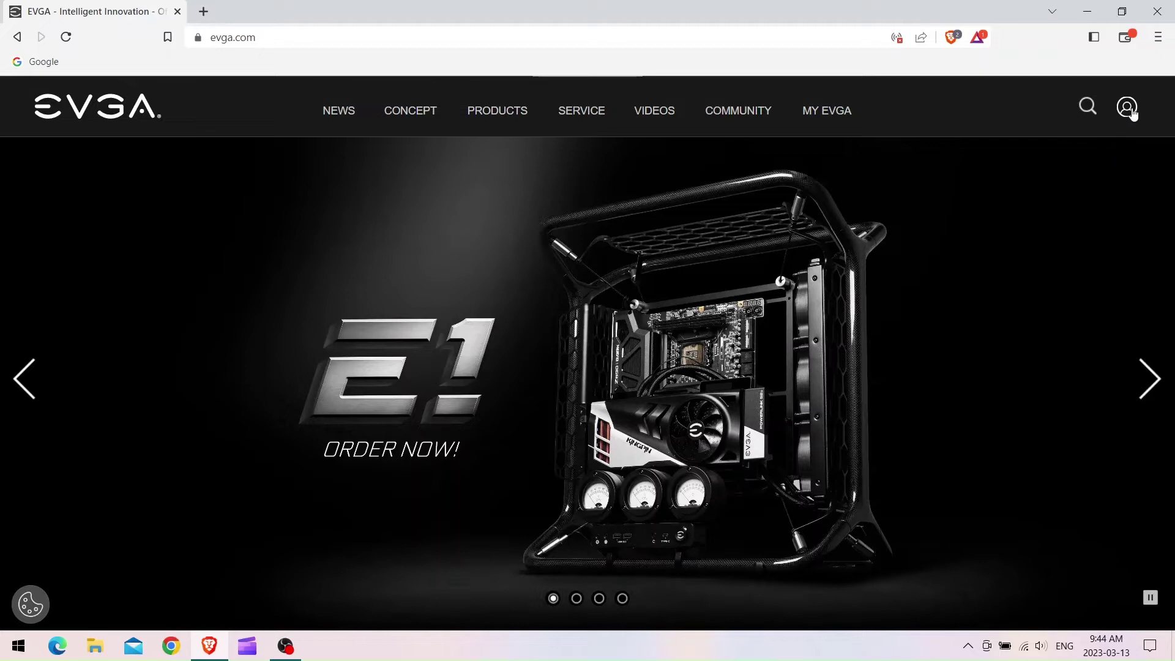
pyautogui.click(1131, 110)
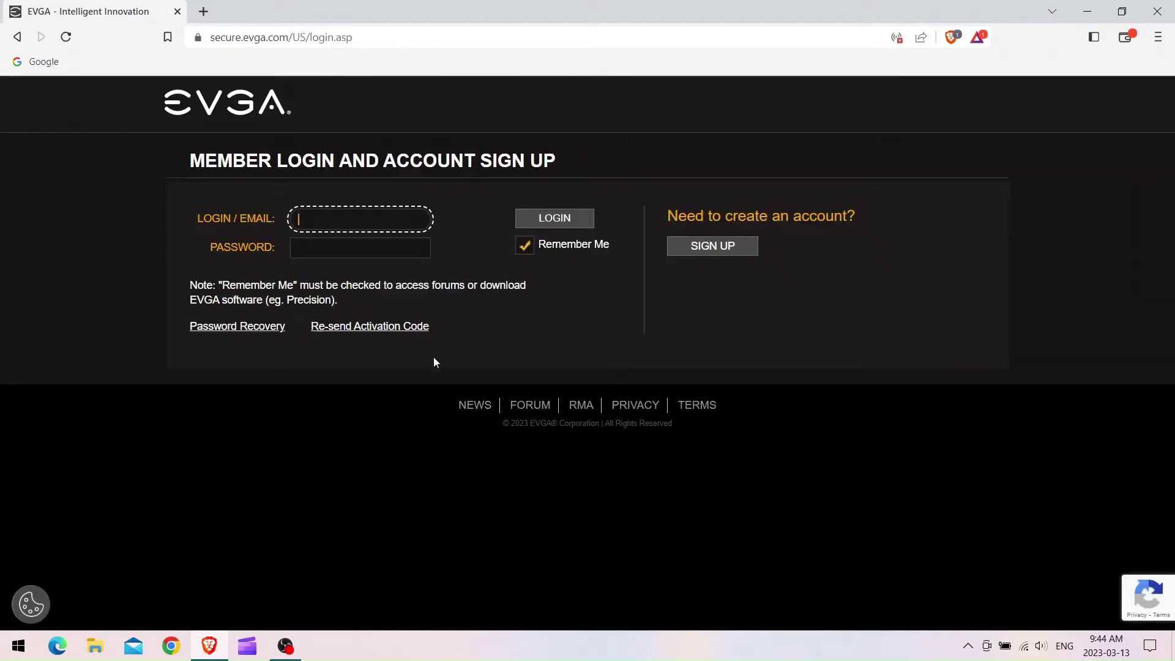
pyautogui.click(577, 409)
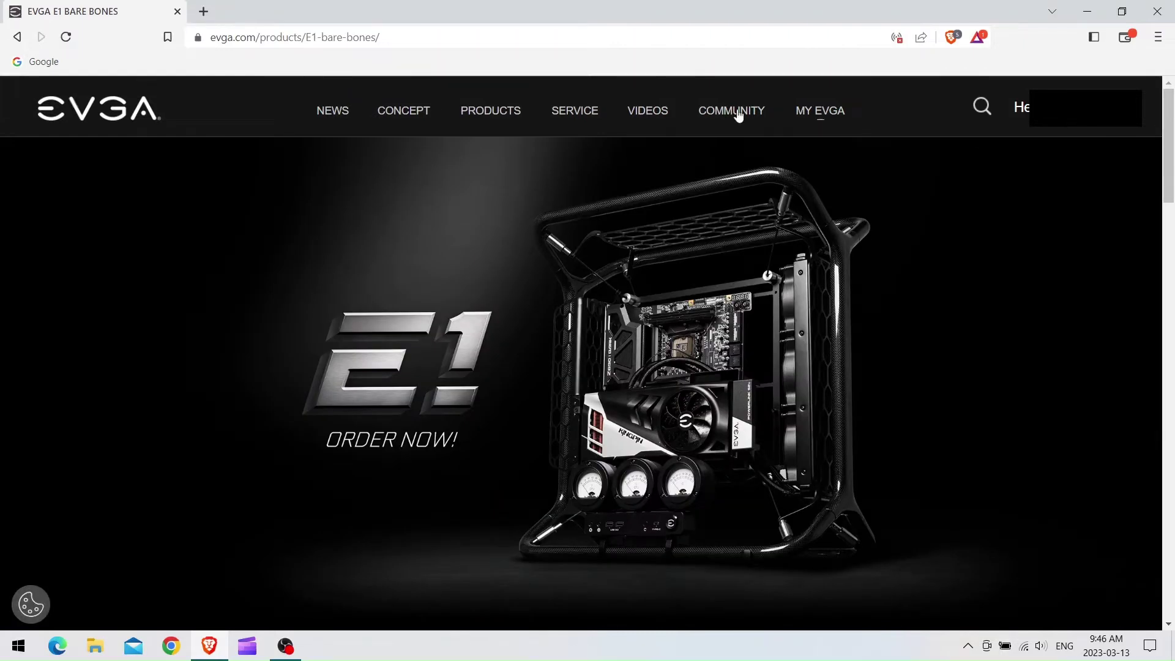
# Open Product Registration from the SERVICE menu and look through the serial number sticker examples.
pyautogui.moveTo(560, 113)
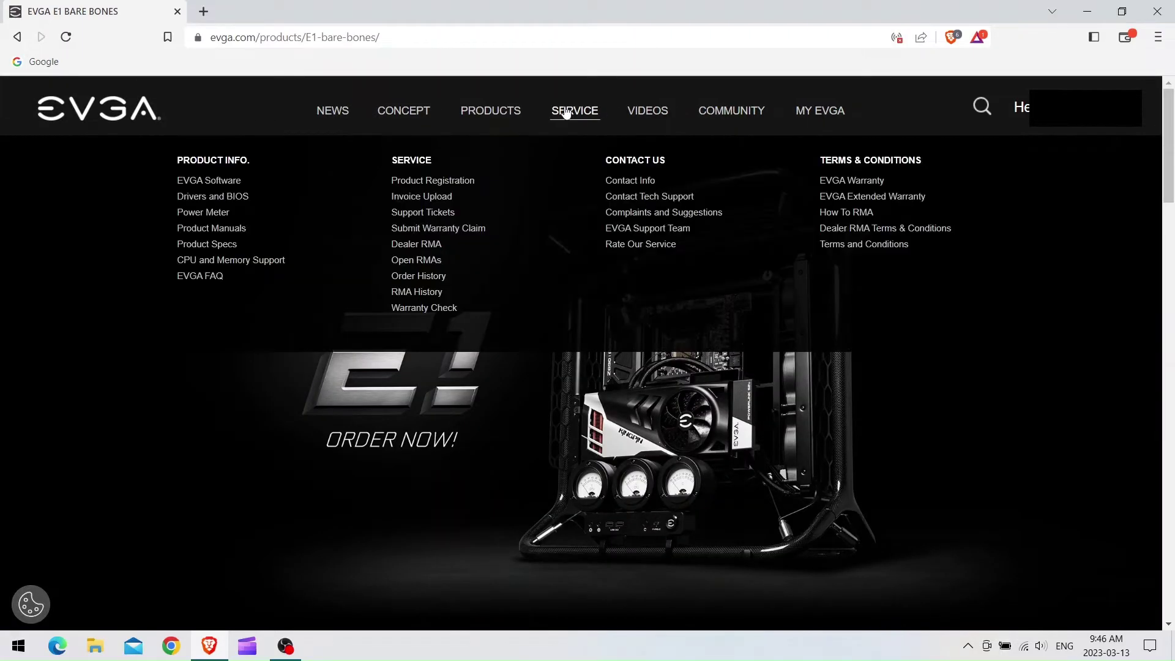
pyautogui.click(437, 184)
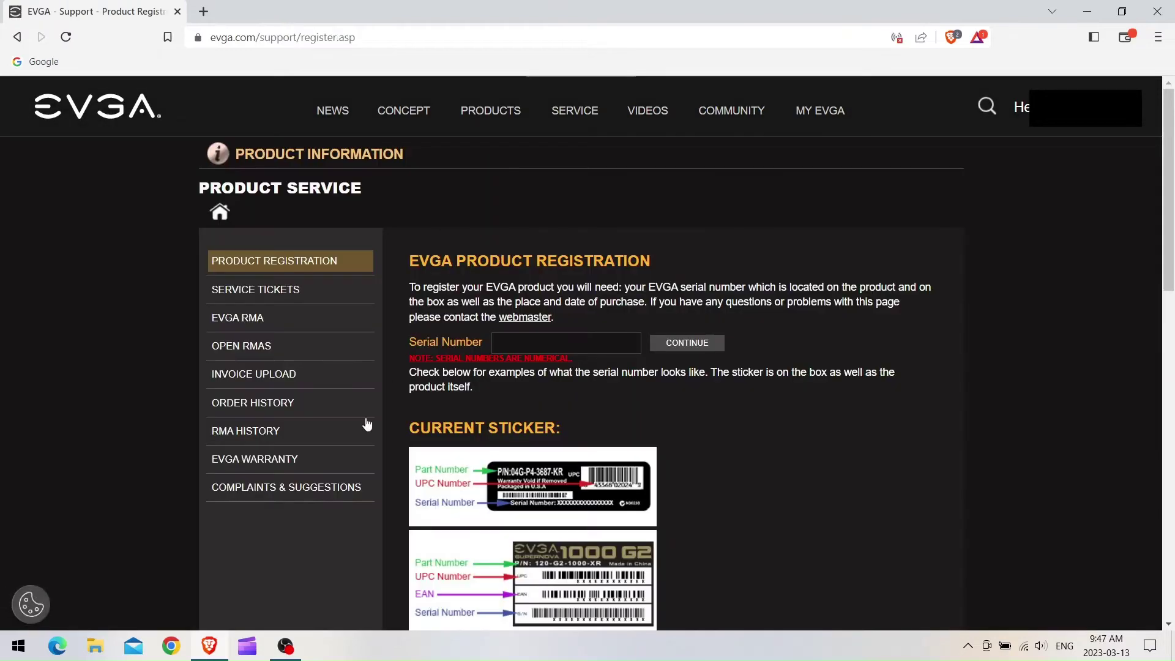
pyautogui.scroll(-8, 805, 391)
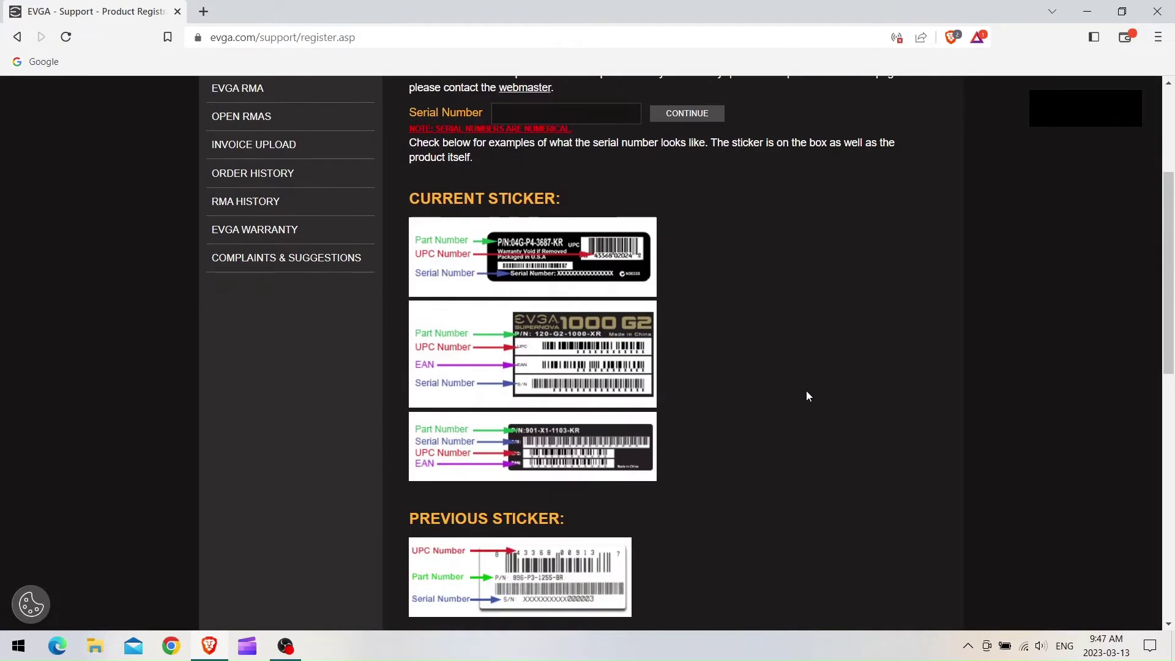
pyautogui.scroll(-3, 814, 380)
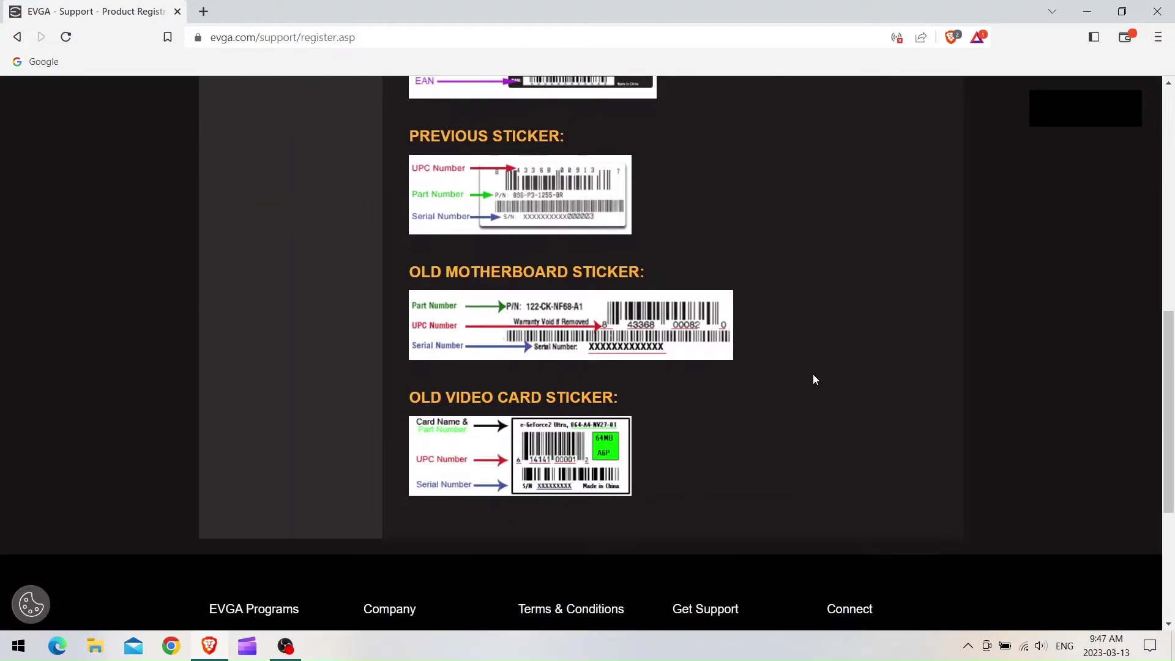
pyautogui.scroll(-3, 814, 380)
pyautogui.scroll(9, 815, 378)
pyautogui.scroll(4, 815, 378)
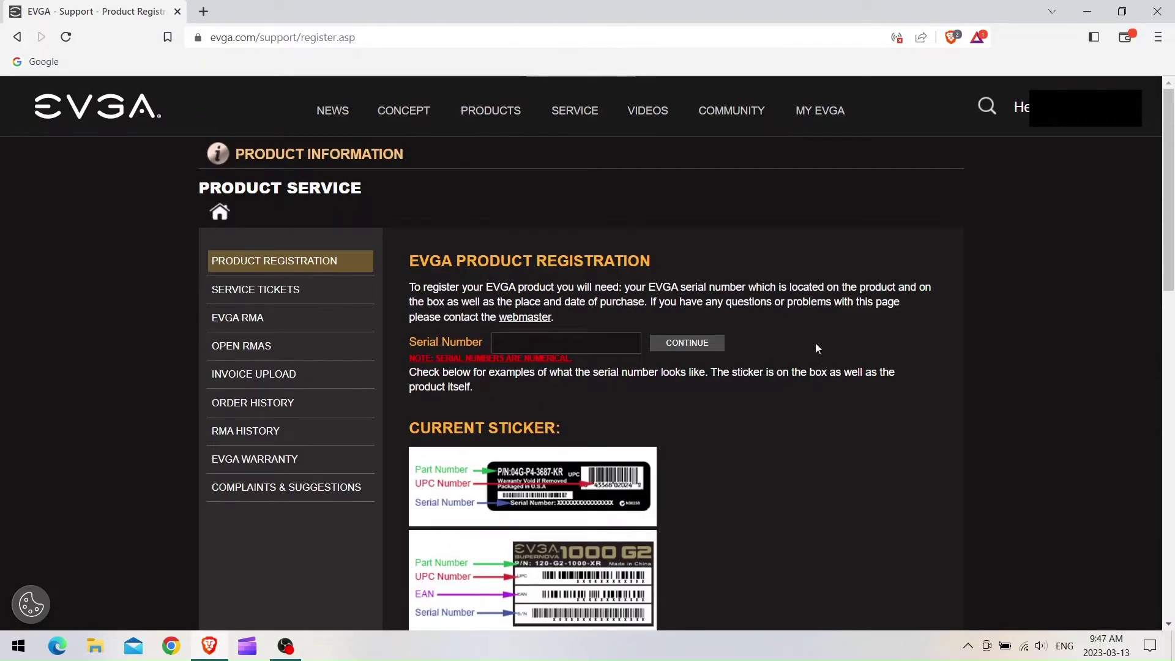
# Type the power supply's serial number from its sticker into the Serial Number field.
pyautogui.click(502, 342)
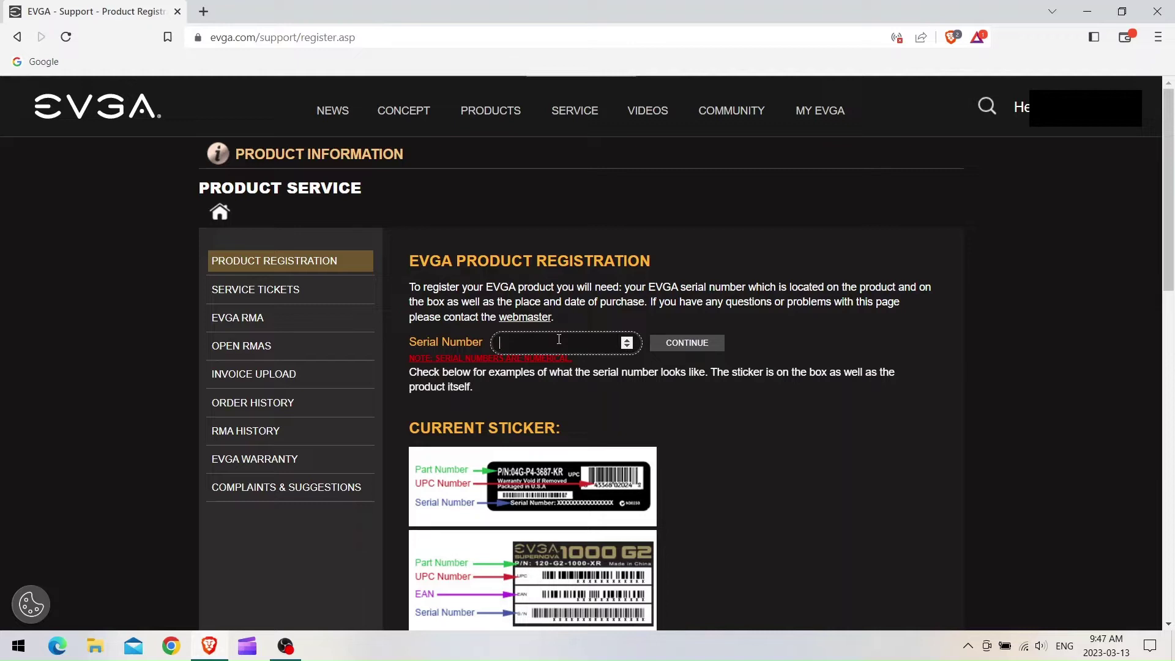
pyautogui.scroll(-3, 787, 443)
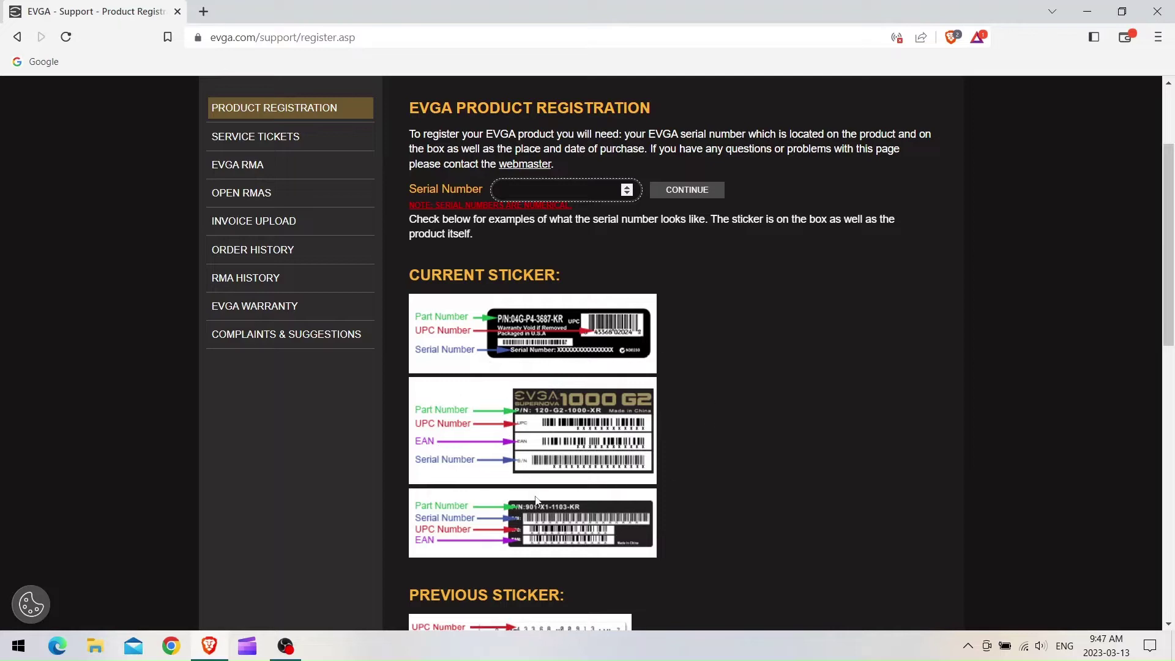
pyautogui.scroll(-3, 750, 531)
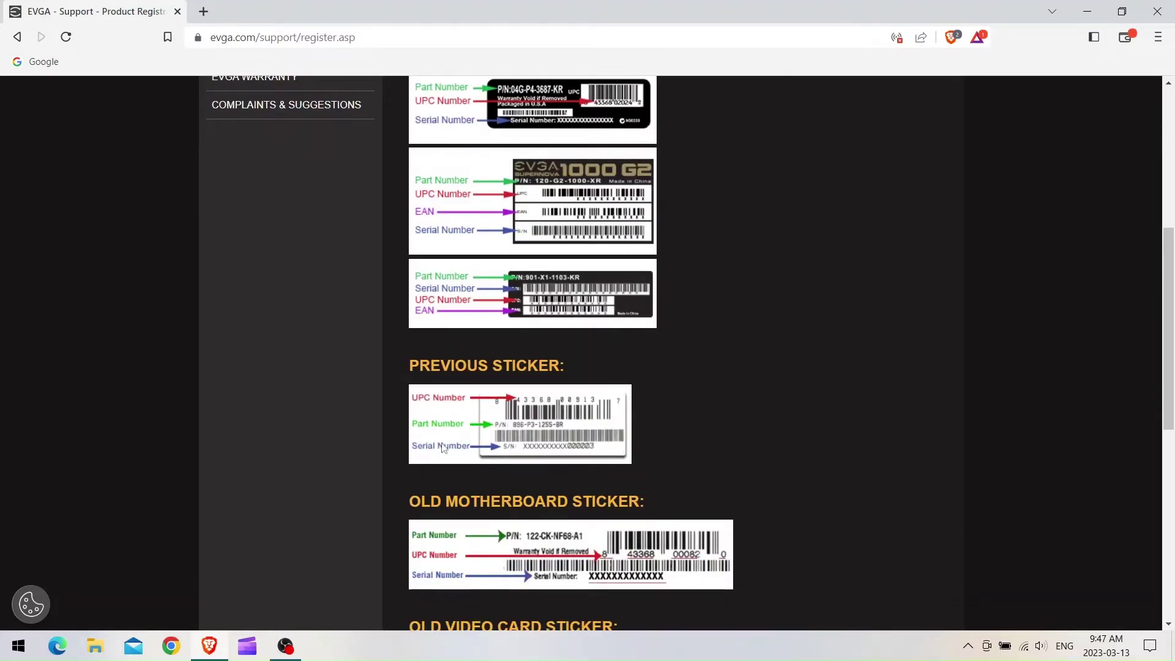
pyautogui.scroll(3, 626, 333)
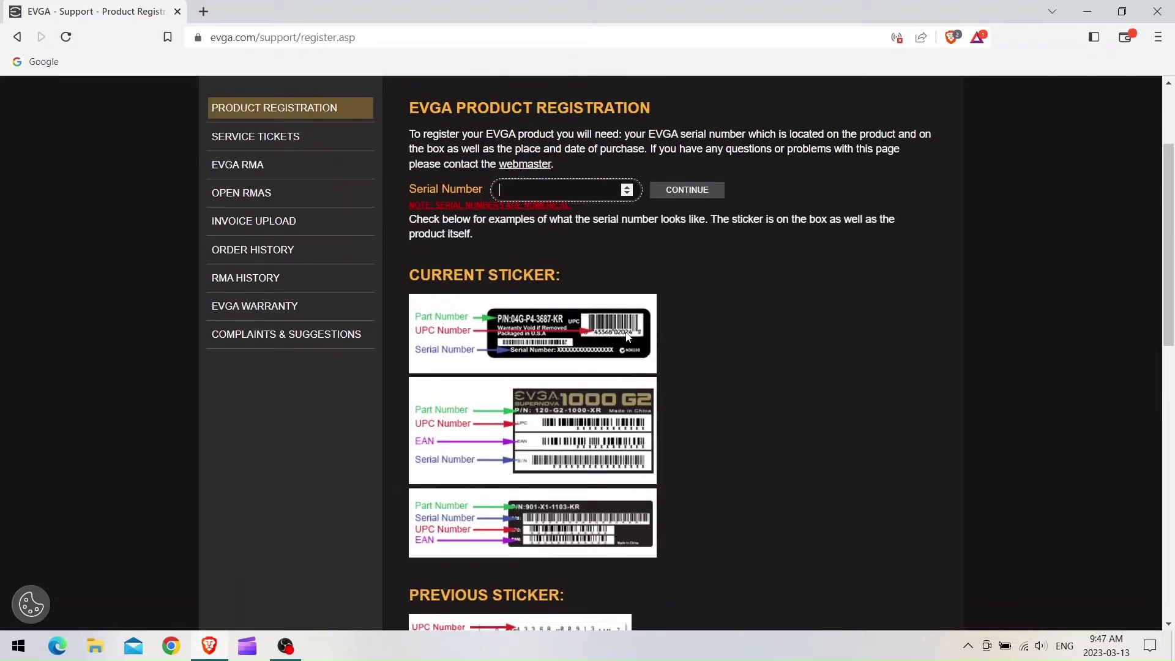
pyautogui.write('901-1')
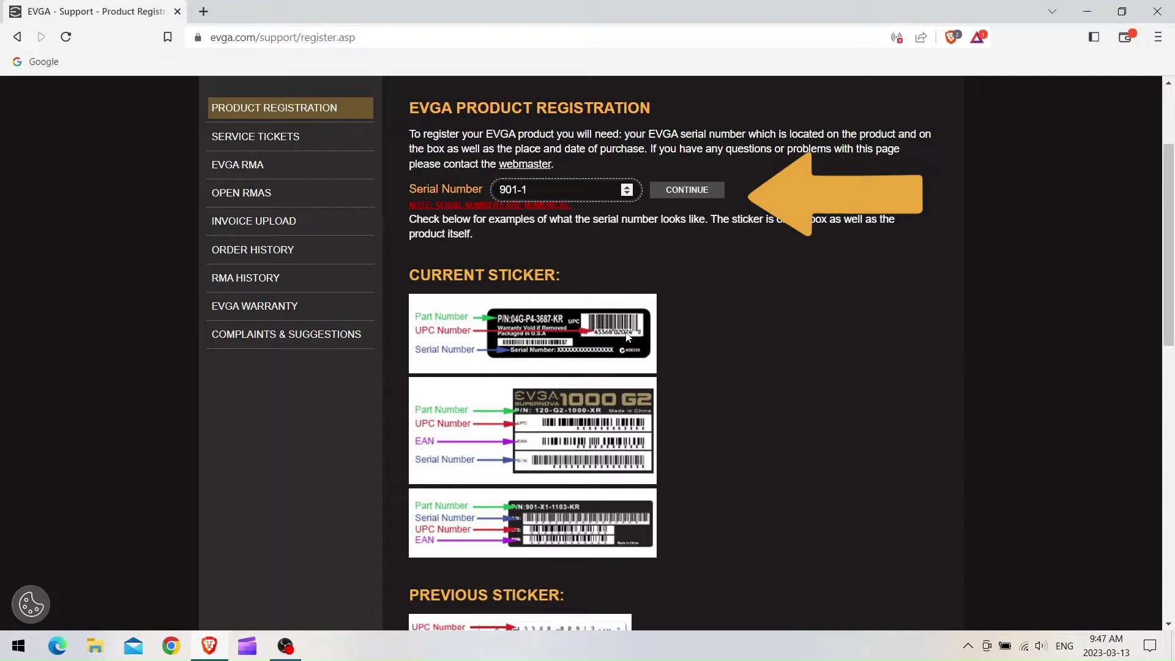
pyautogui.write('231-')
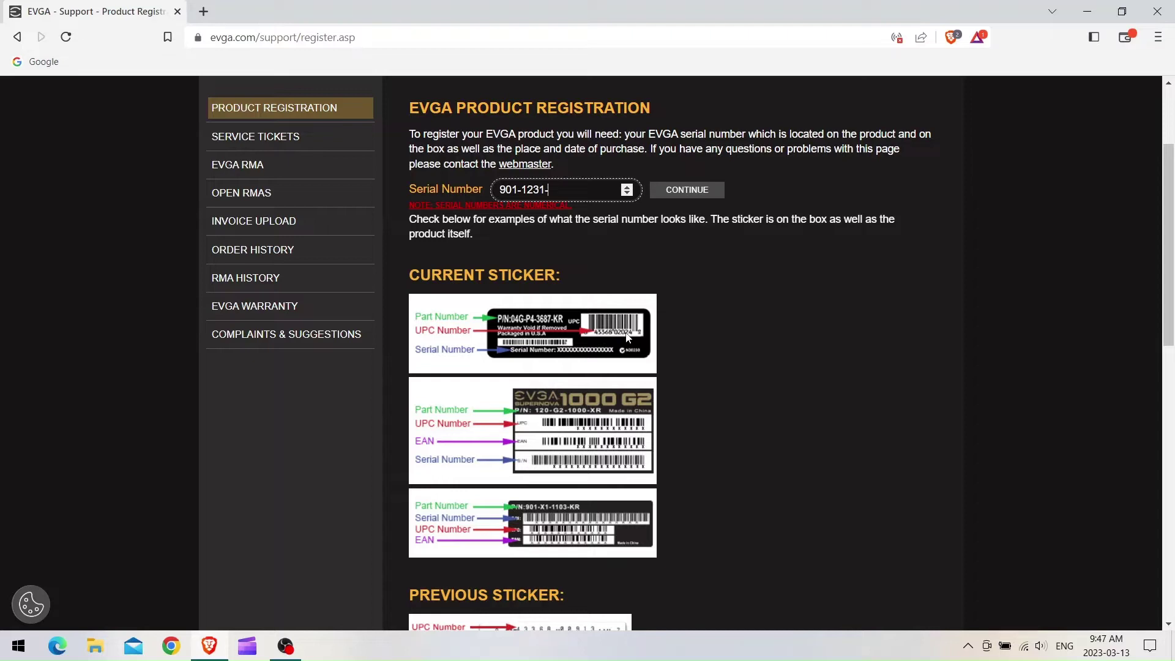
pyautogui.write('10000110')
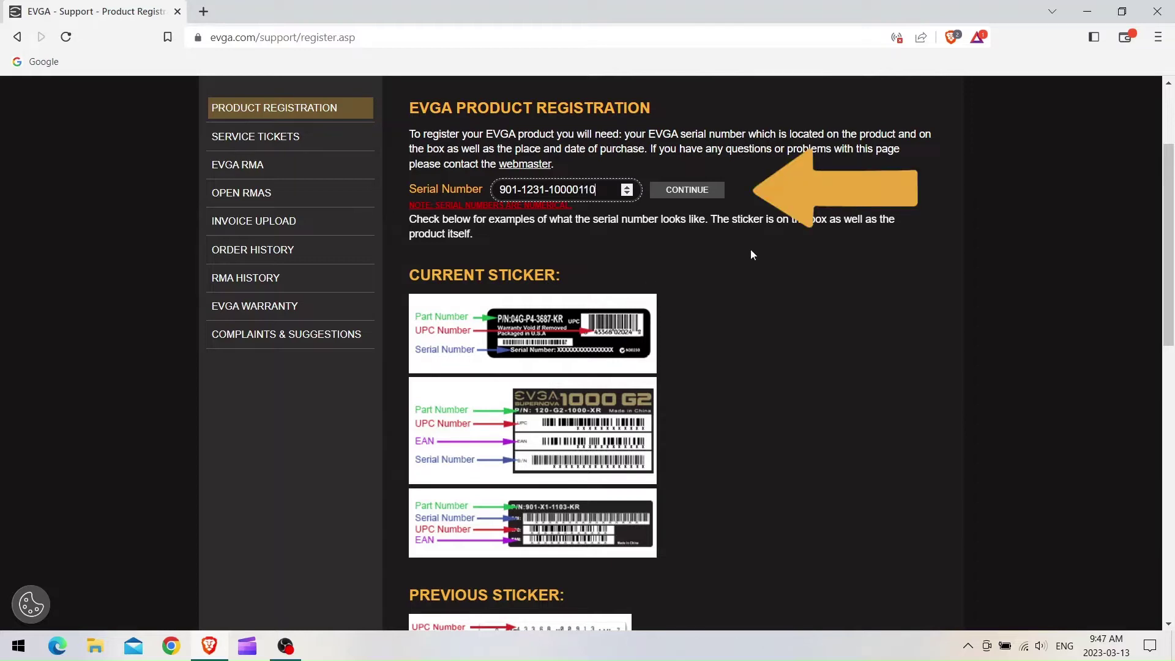
# Submit the serial number, pick Best Buy as the place purchased, and start the MM/DD purchase date.
pyautogui.click(701, 202)
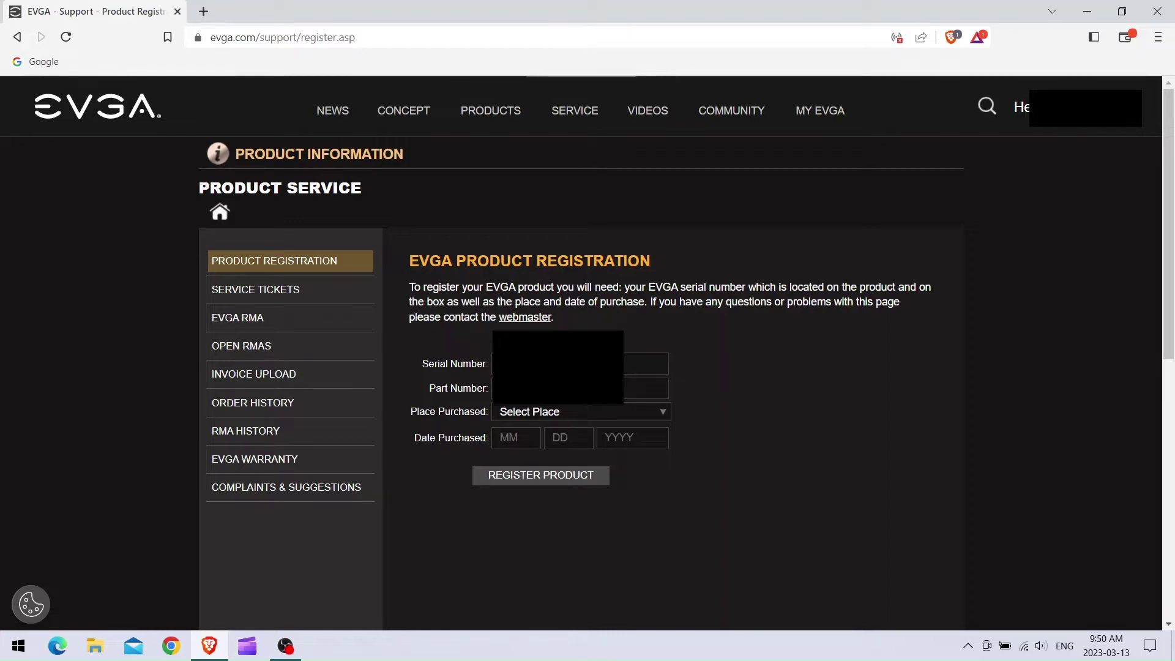
pyautogui.click(559, 412)
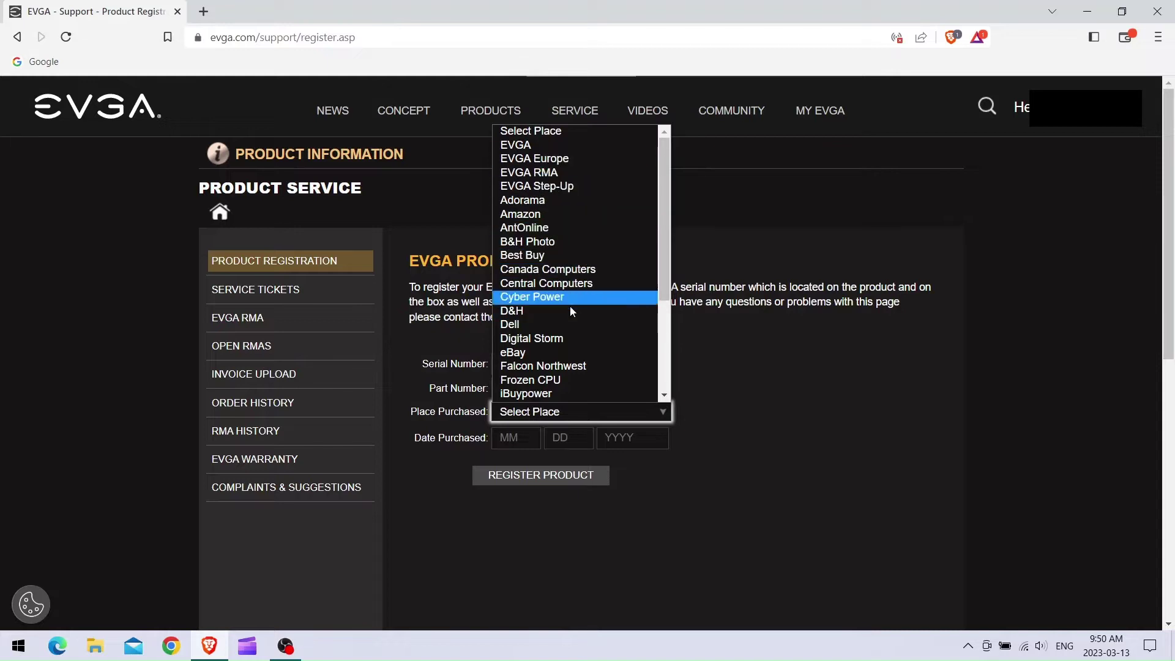
pyautogui.scroll(-3, 571, 326)
pyautogui.scroll(3, 570, 330)
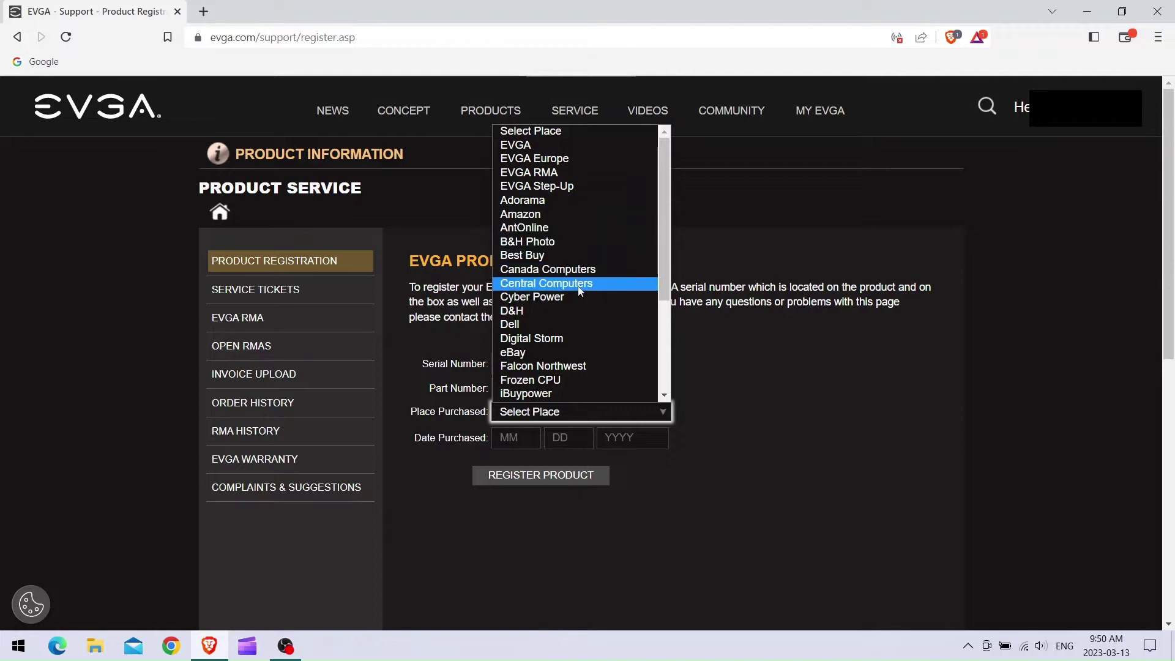
pyautogui.click(566, 255)
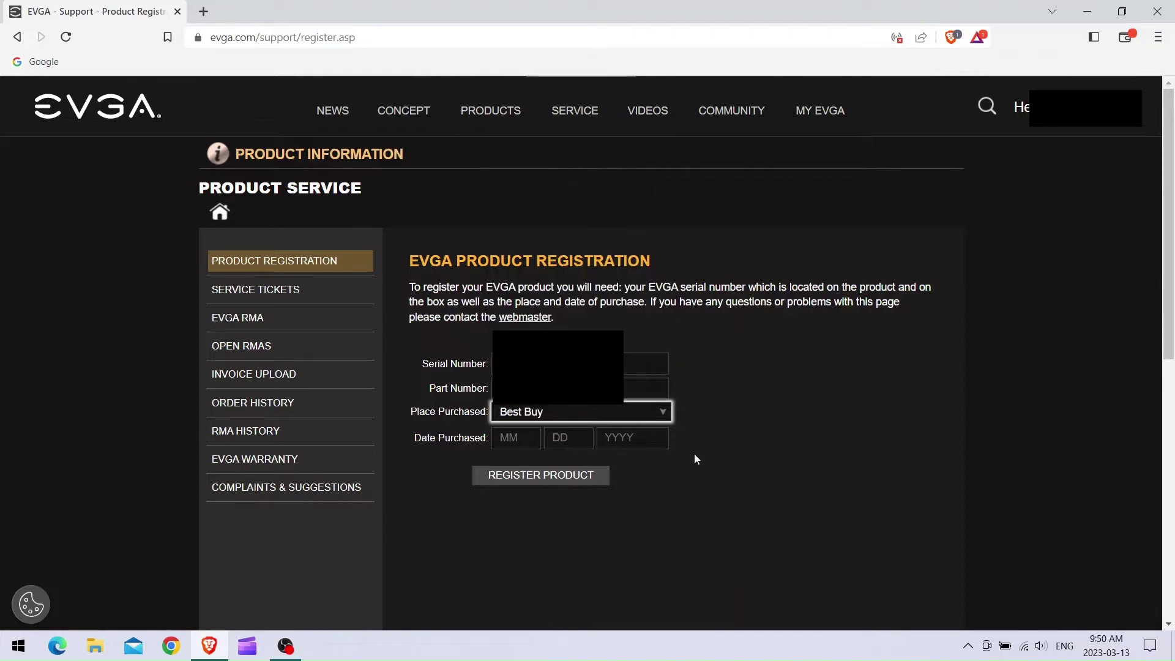
pyautogui.click(519, 436)
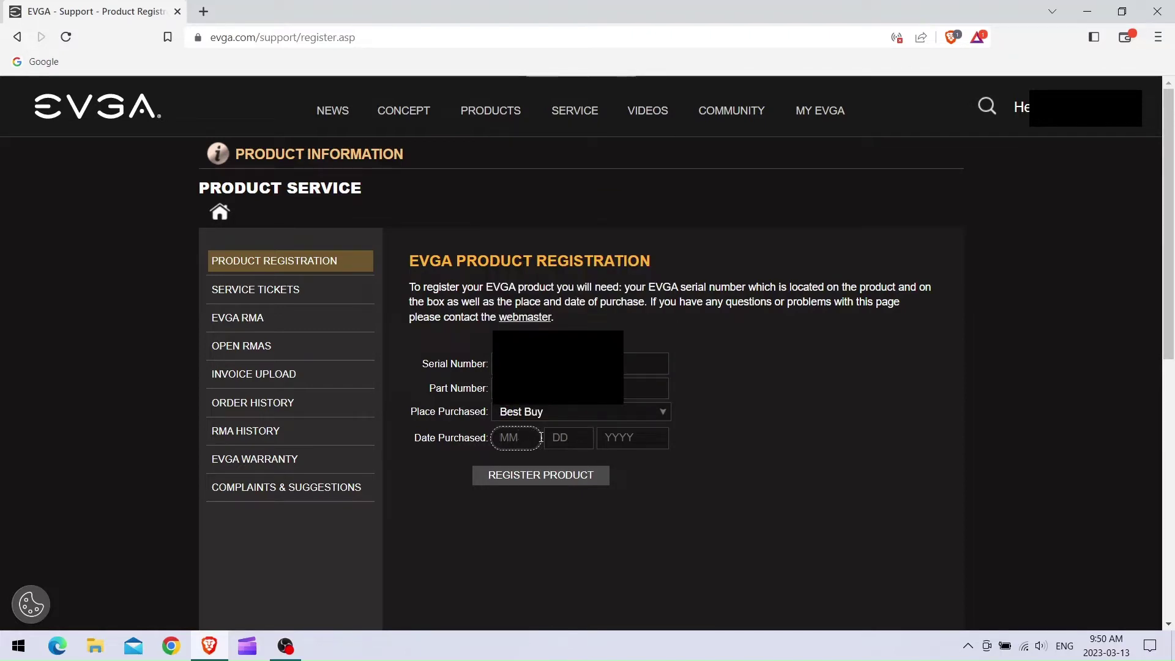
pyautogui.click(588, 439)
# Return to the registration start page, then open the support ticket's question editor.
pyautogui.click(269, 270)
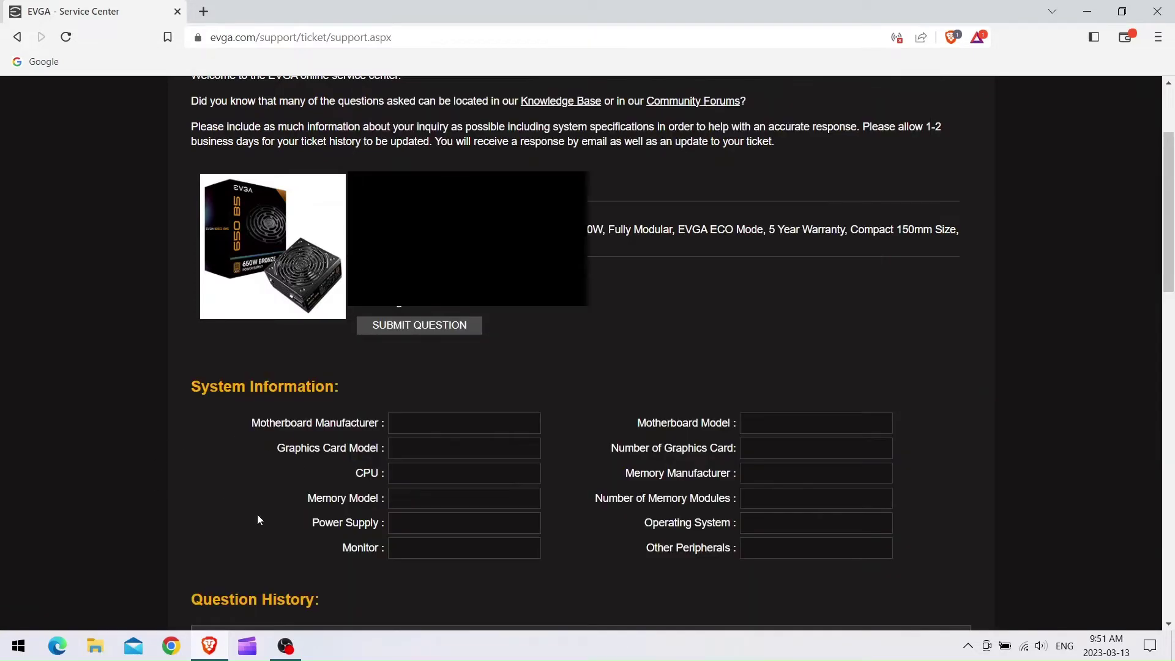
pyautogui.click(414, 328)
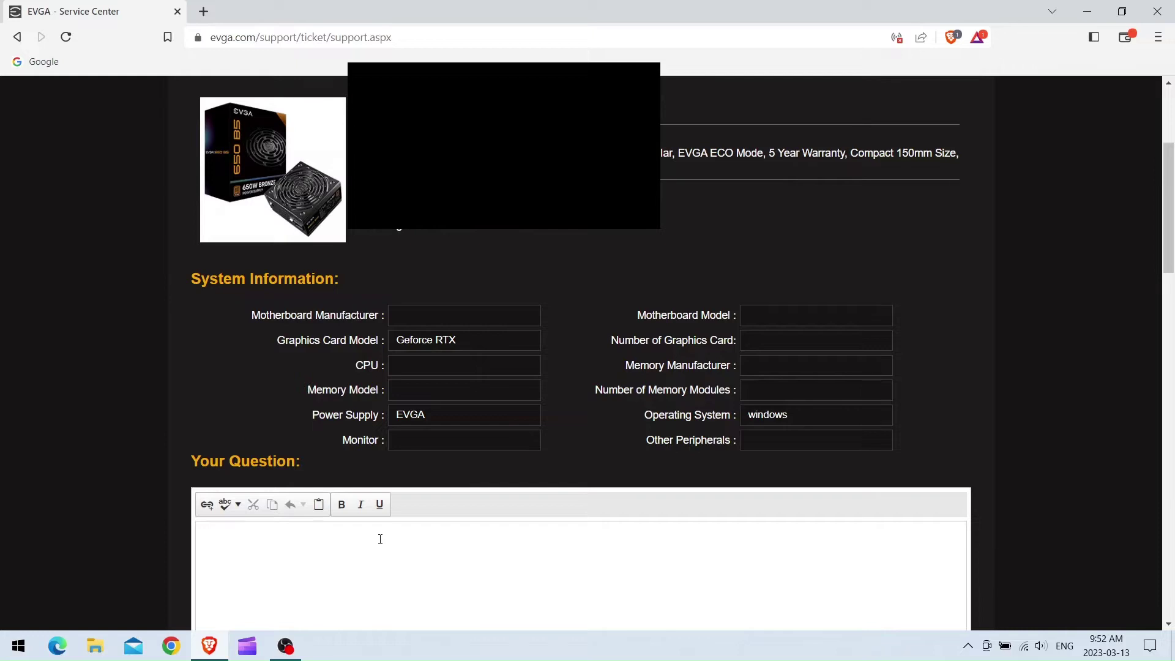
pyautogui.scroll(-6, 381, 539)
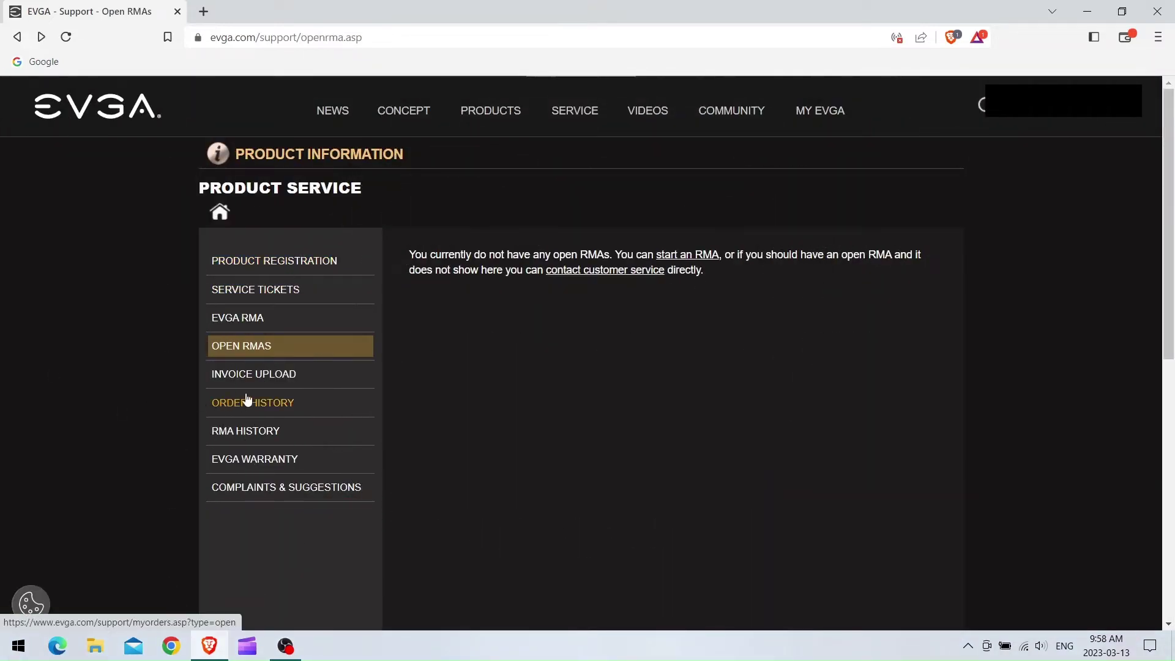
# Visit the invoice upload page, then go to the EVGA RMA page from the sidebar.
pyautogui.click(247, 378)
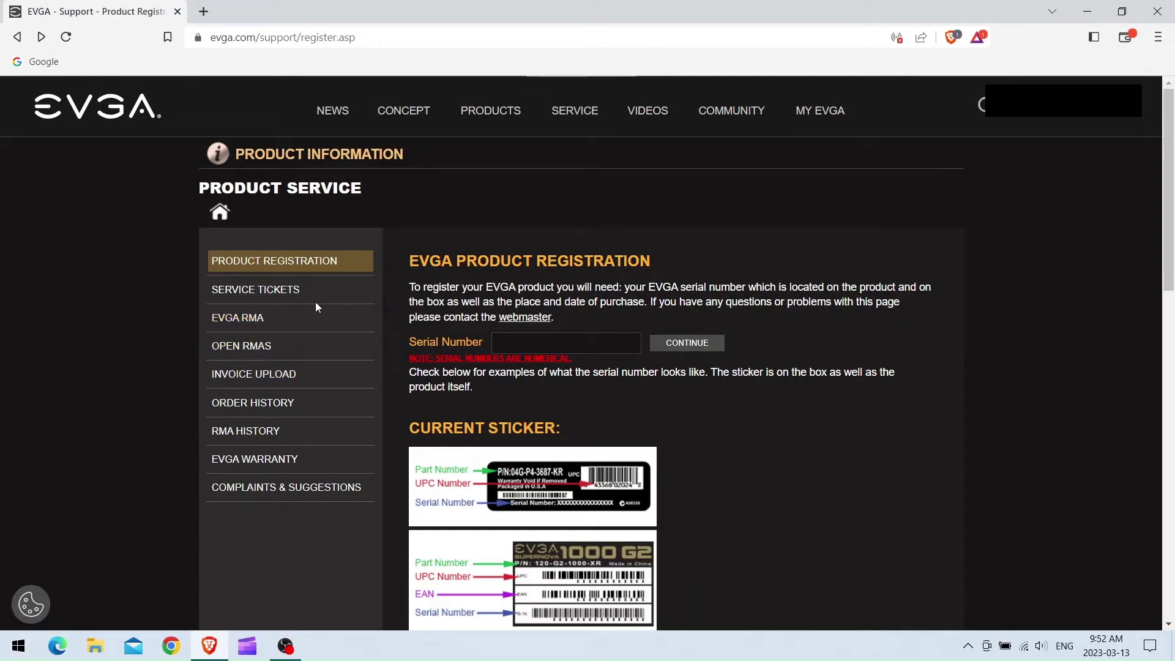
pyautogui.click(254, 323)
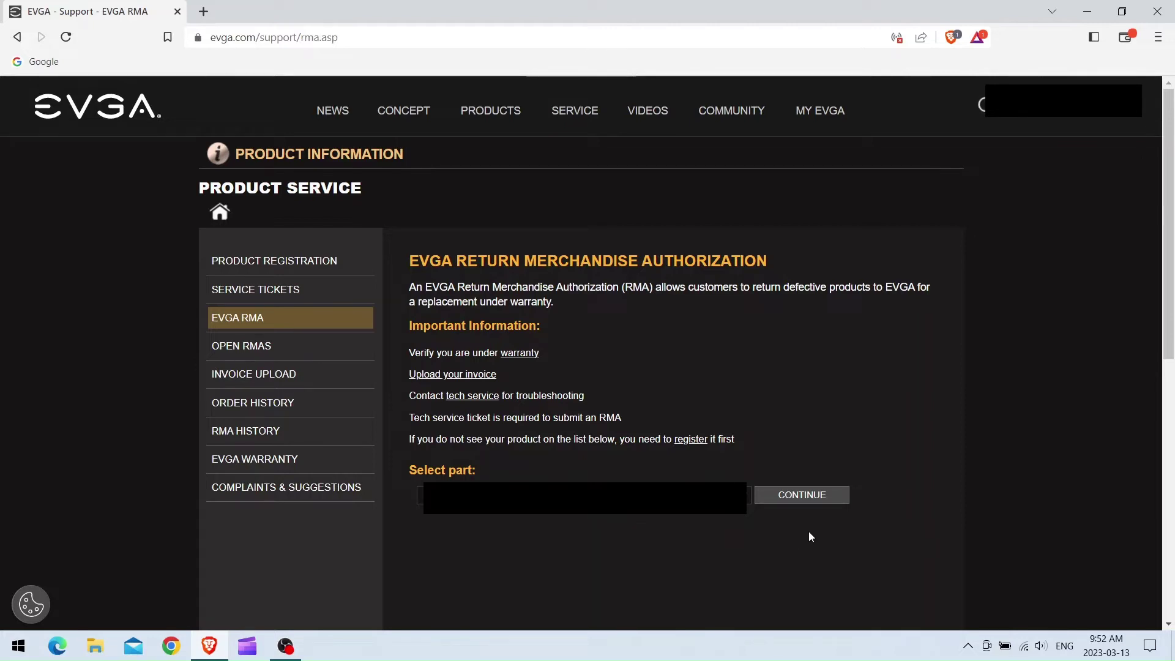
# Continue with the selected part and scroll down the Submit RMA Request page.
pyautogui.click(825, 499)
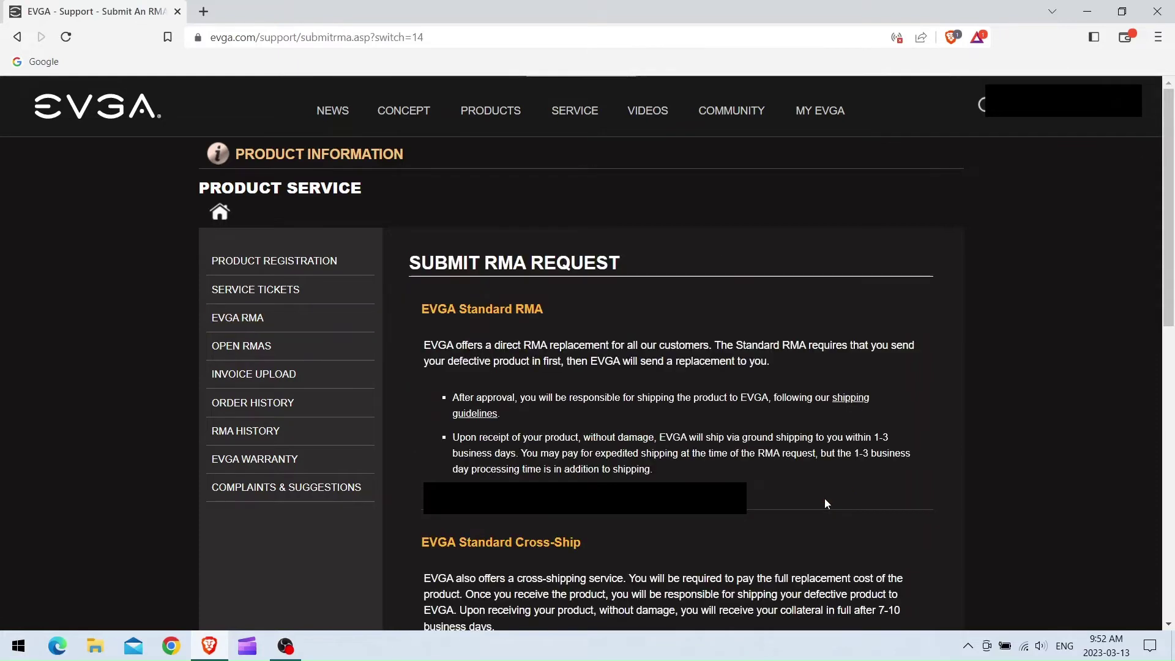
pyautogui.scroll(-2, 835, 433)
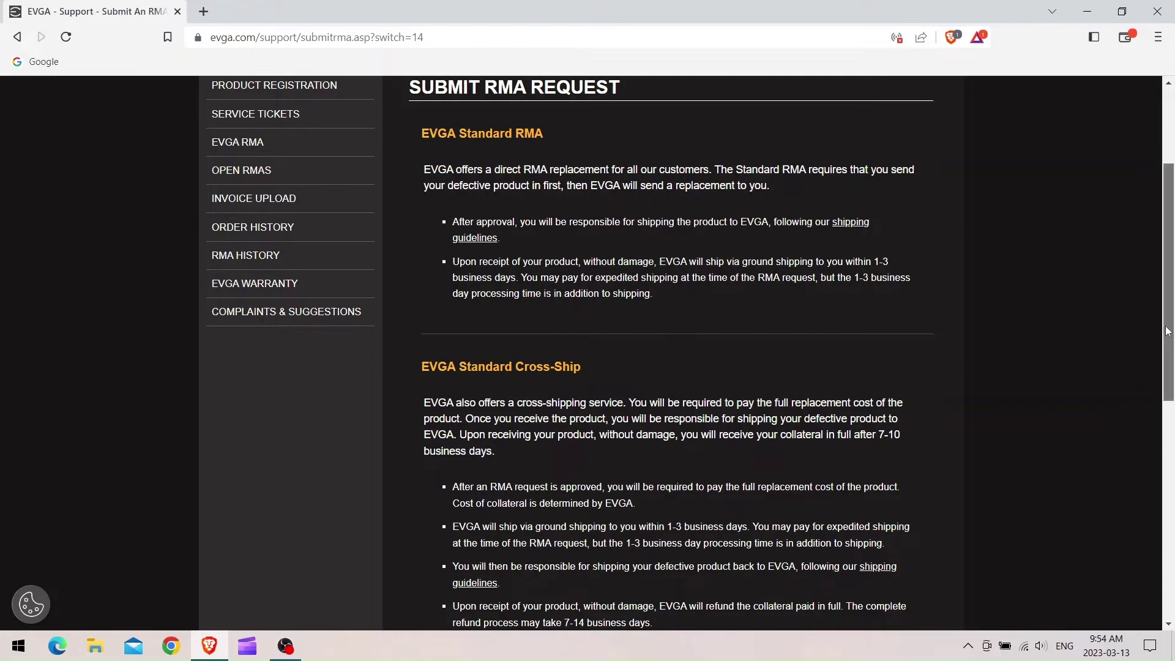
# Select Cross-Ship RMA as the RMA type and submit it.
pyautogui.scroll(-2, 1159, 378)
pyautogui.scroll(-3, 1159, 378)
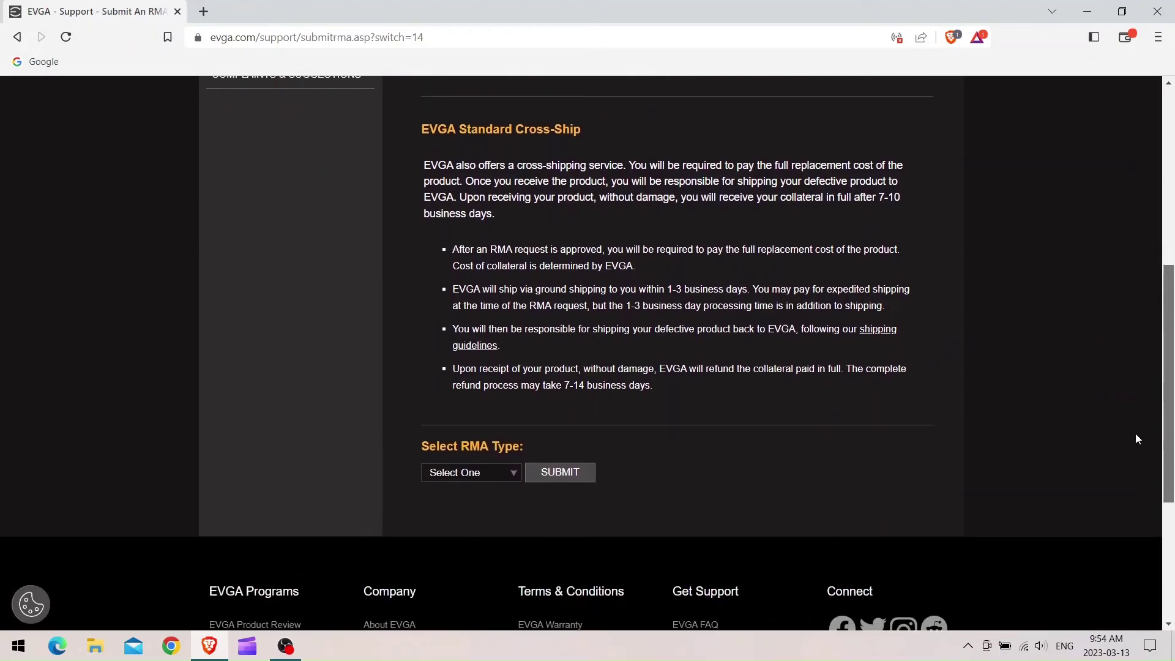
pyautogui.click(460, 410)
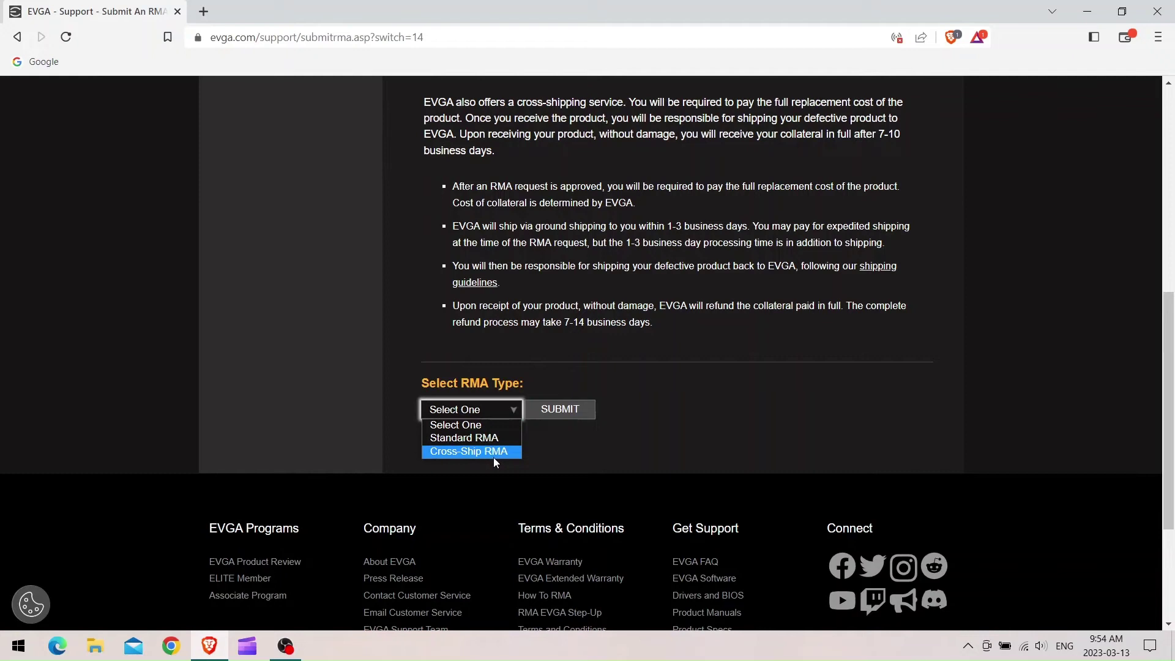
pyautogui.click(495, 453)
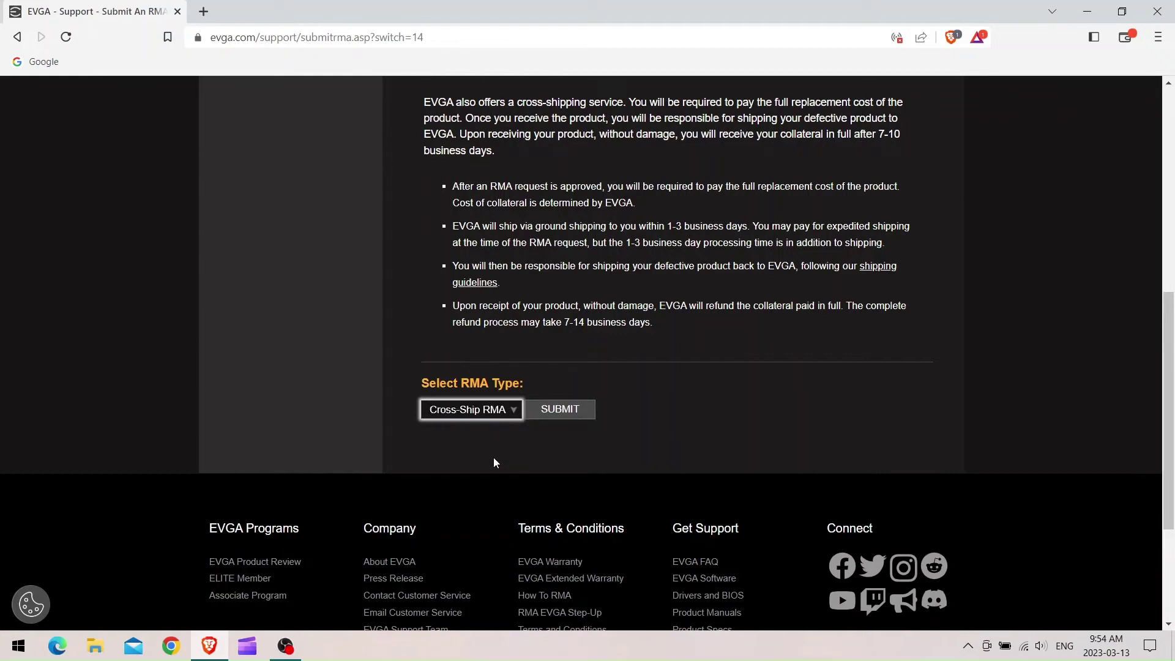
pyautogui.click(560, 409)
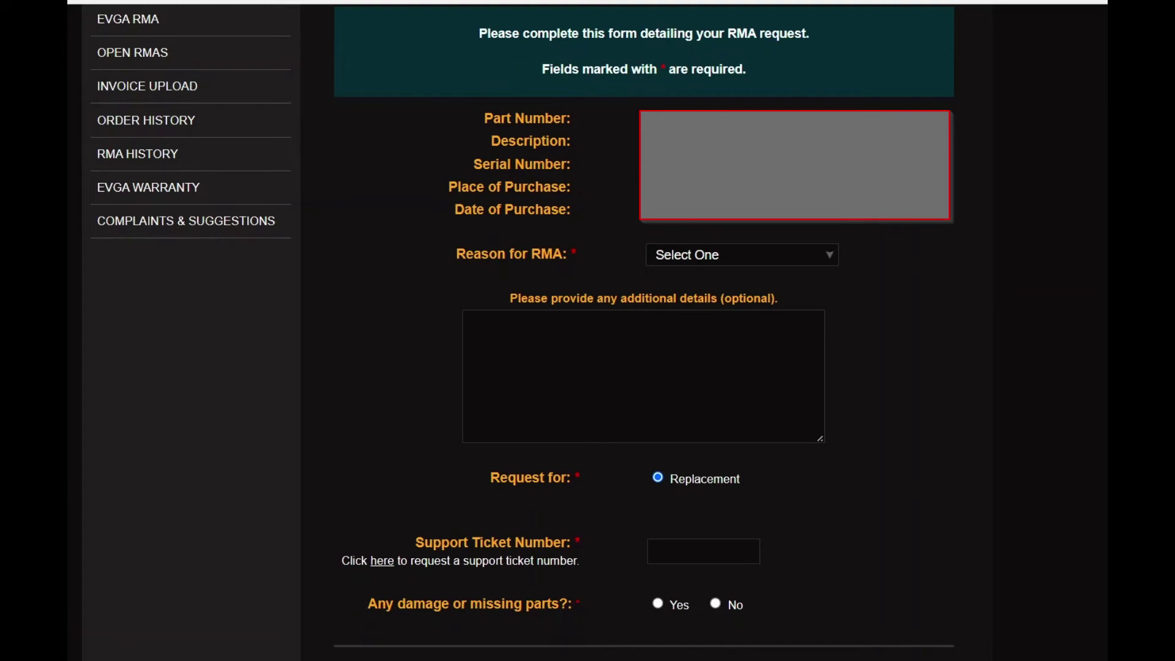
# Show the Reason for RMA dropdown list on the request form.
pyautogui.click(728, 255)
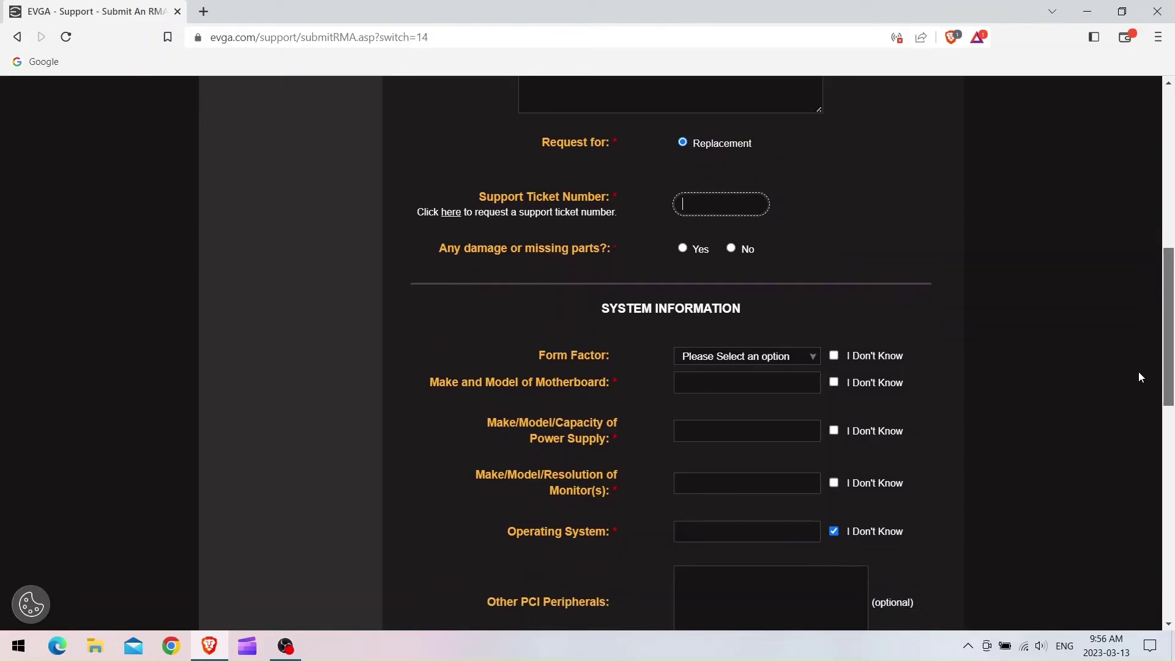
# Enter the support ticket number, answer No to damage or missing parts, and mark form factor unknown.
pyautogui.scroll(-2, 1138, 373)
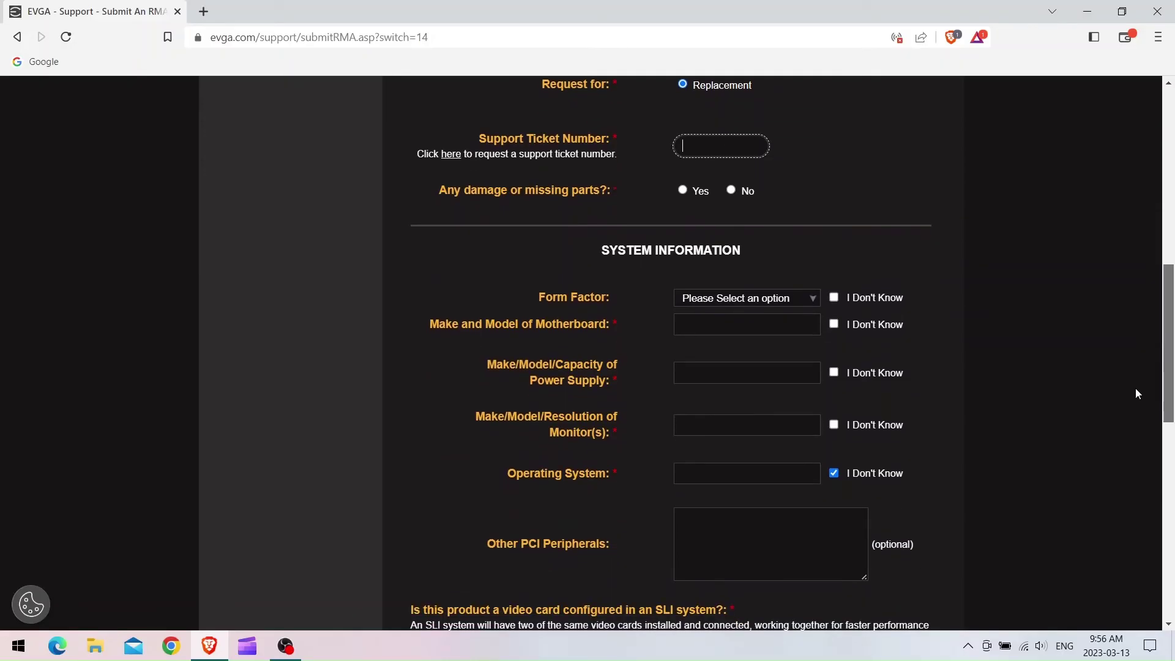
pyautogui.click(722, 138)
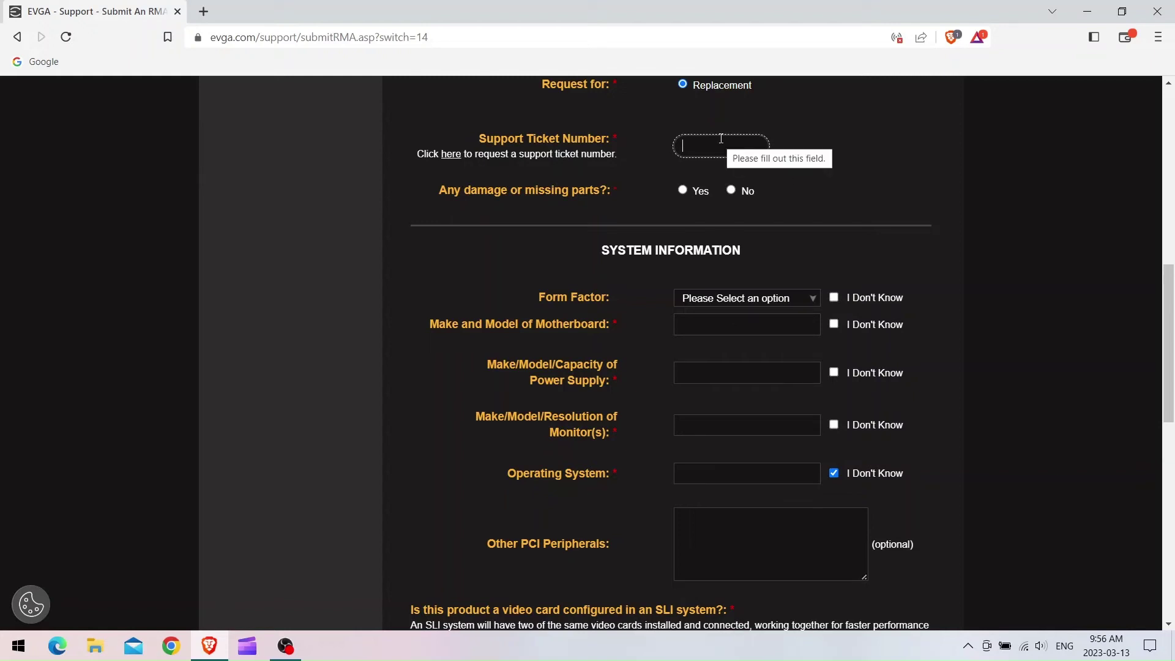
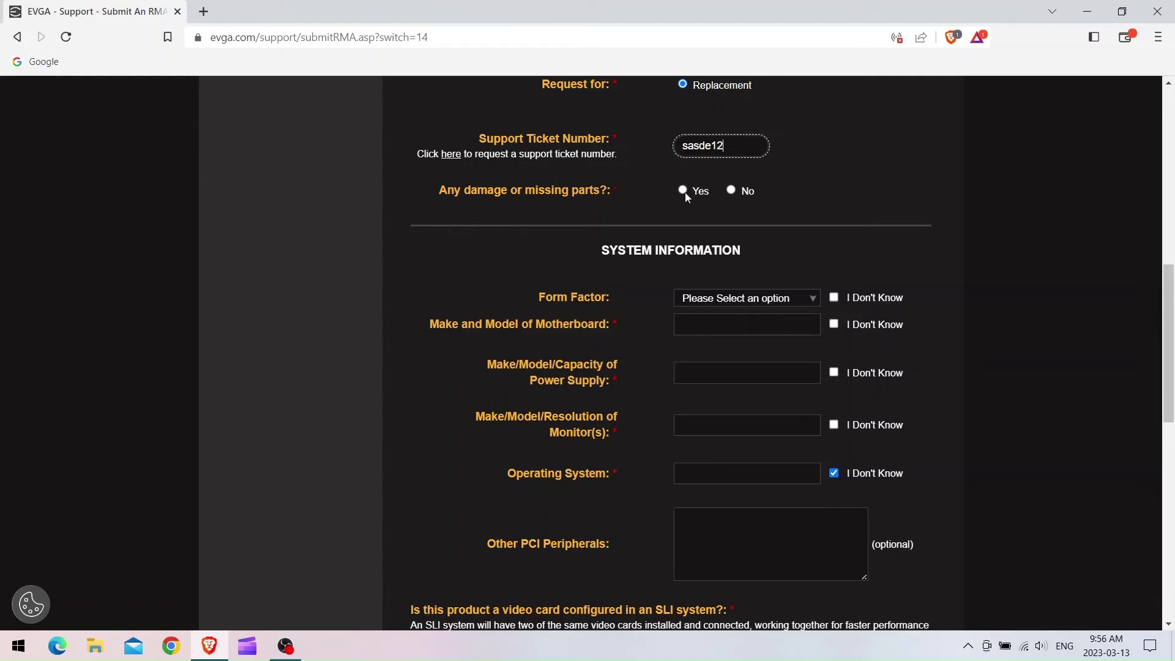
pyautogui.click(731, 190)
pyautogui.click(720, 298)
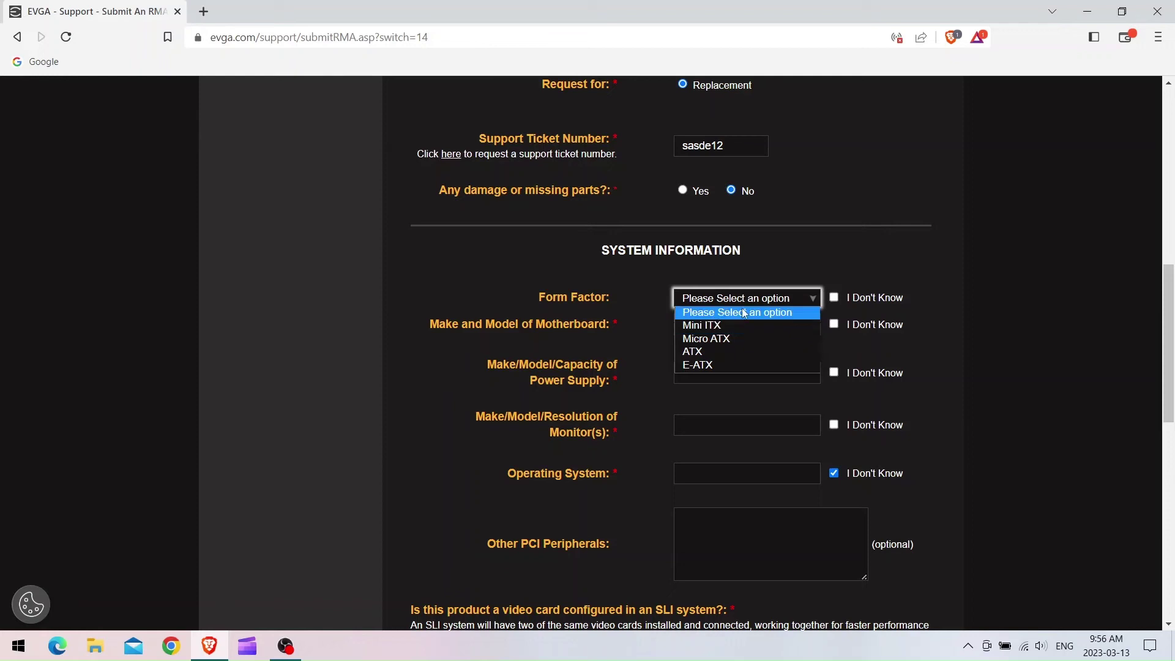
pyautogui.click(844, 283)
pyautogui.click(834, 299)
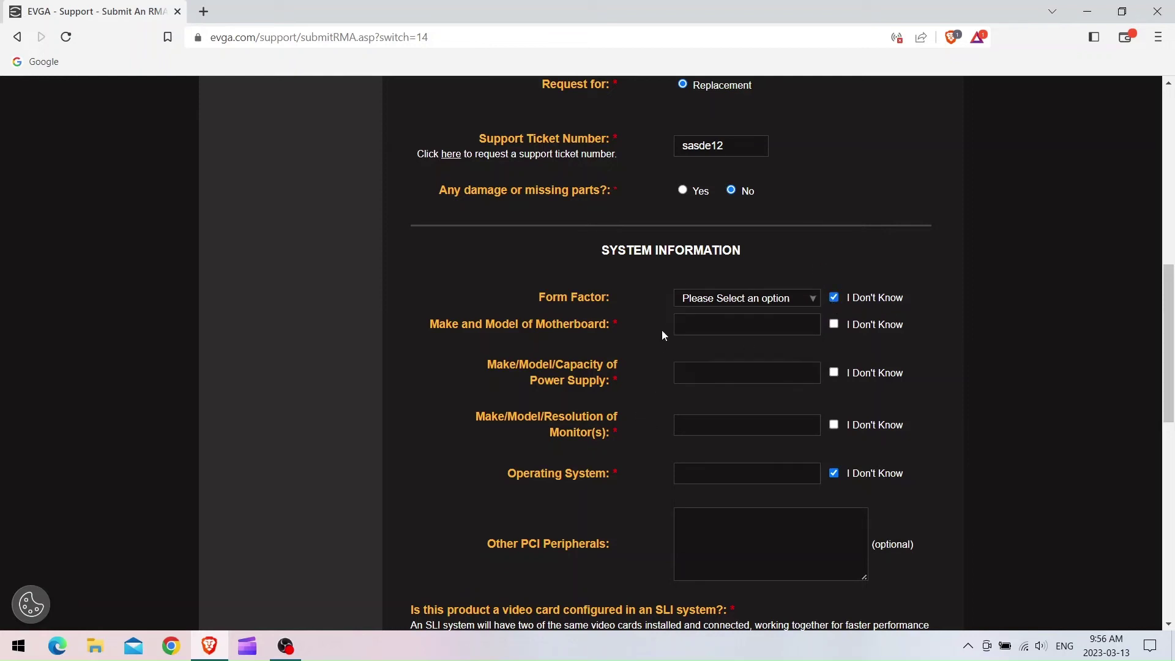
# Enter 'Asus strix' as the motherboard and mark the monitor details as unknown.
pyautogui.click(763, 328)
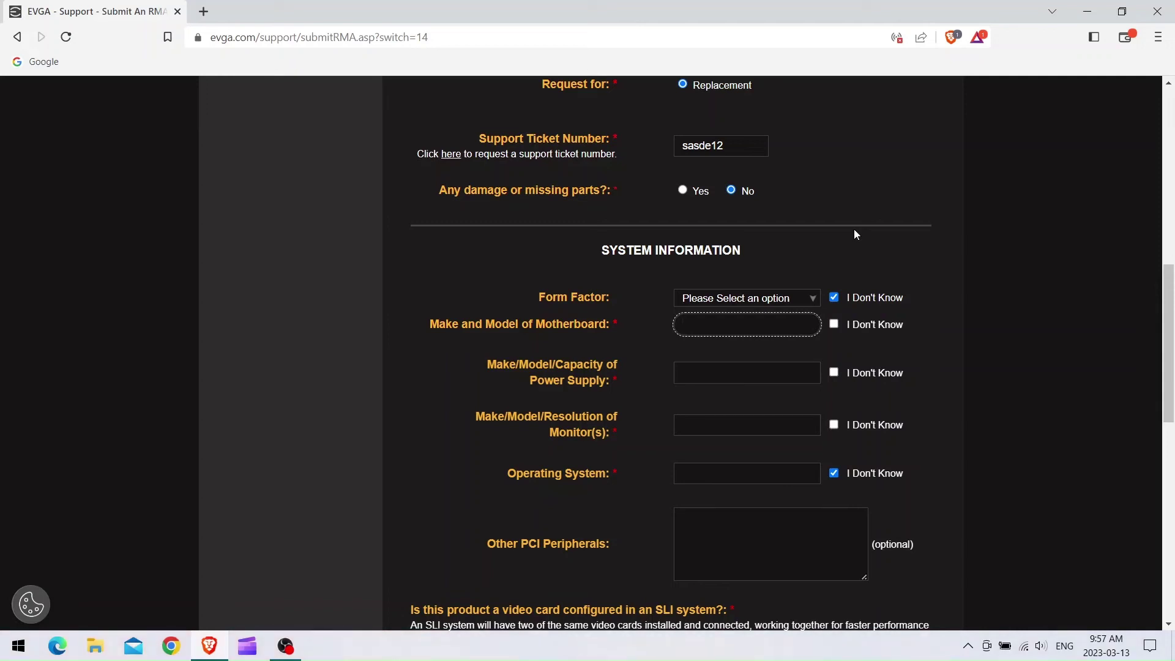
pyautogui.write('Asus strix')
pyautogui.click(1036, 282)
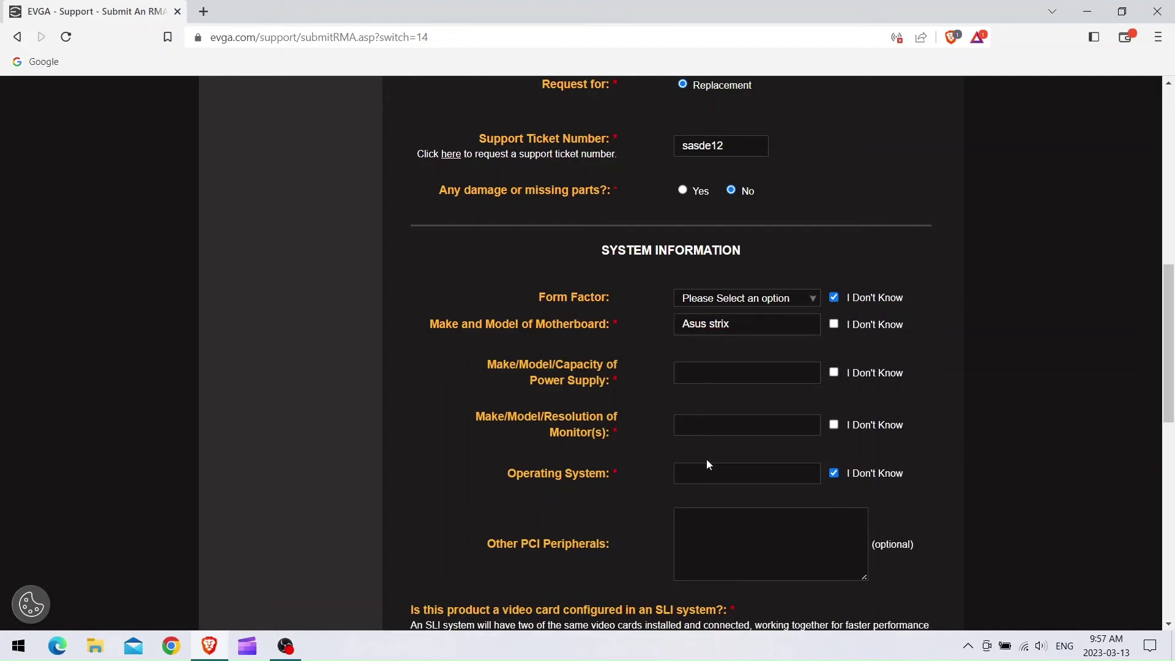
pyautogui.click(833, 426)
pyautogui.scroll(-4, 982, 467)
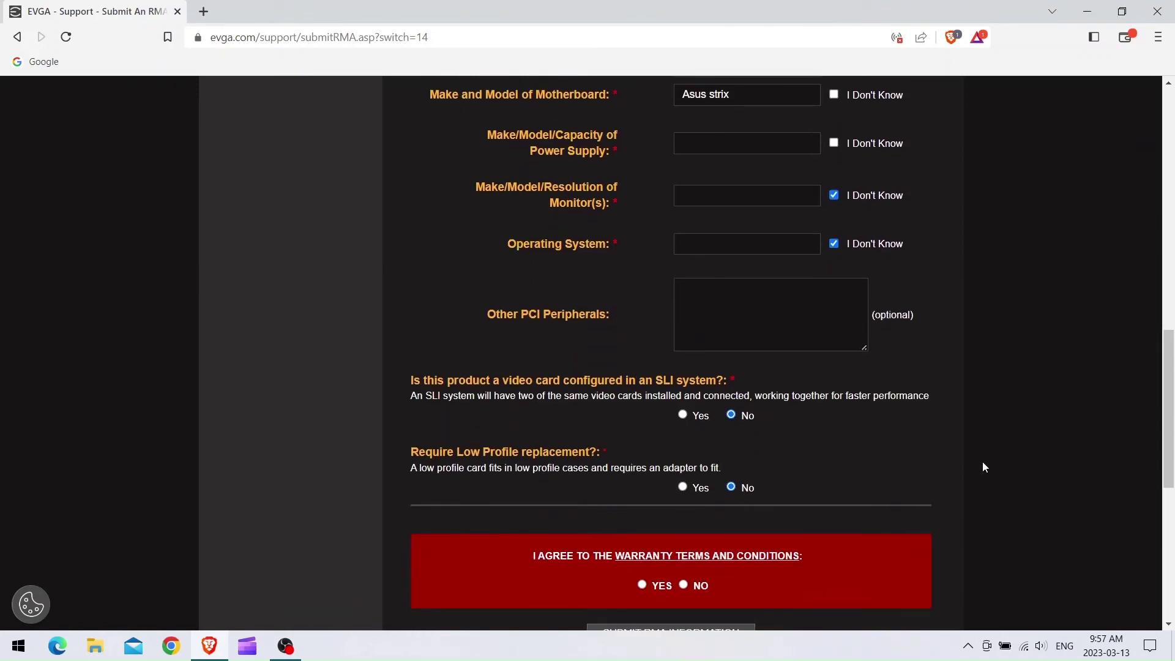
pyautogui.scroll(-3, 978, 464)
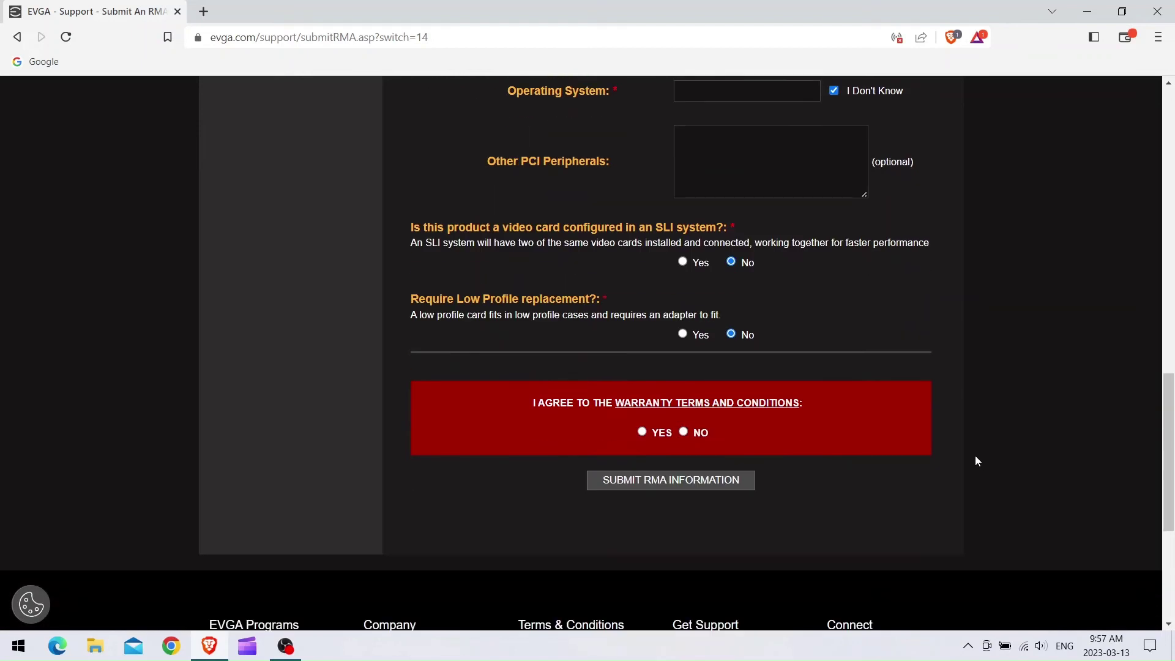
# Agree to the warranty terms and conditions to submit the RMA.
pyautogui.click(642, 433)
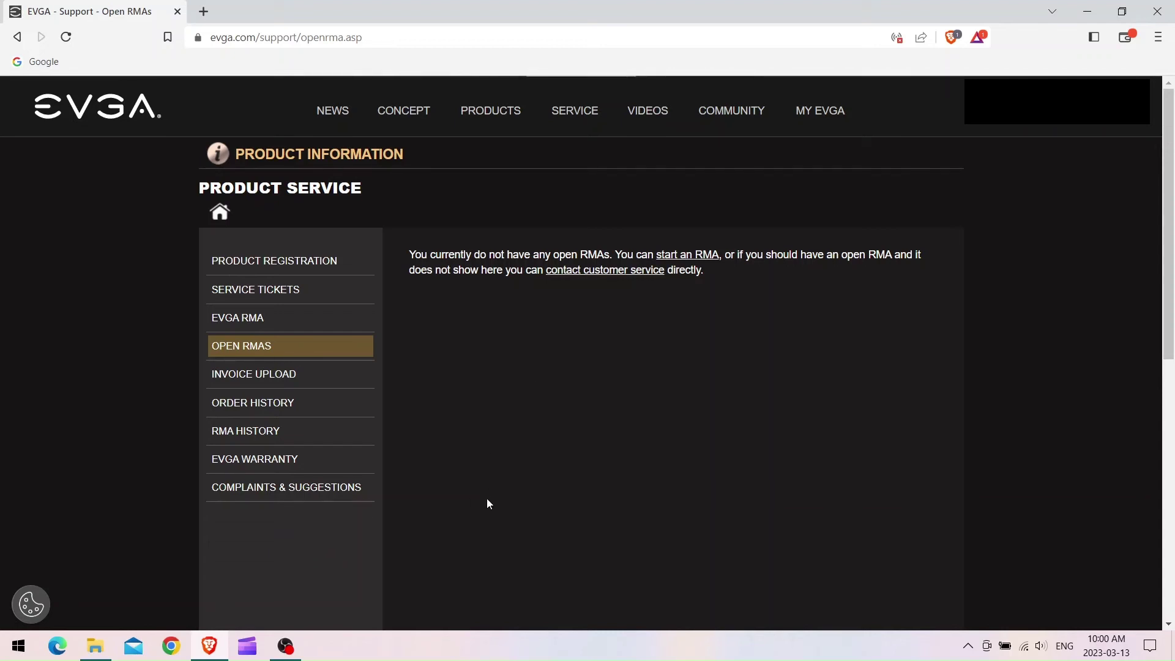
# Open RMA History from the Product Service sidebar to see the completed Cross-Ship RMA.
pyautogui.click(299, 438)
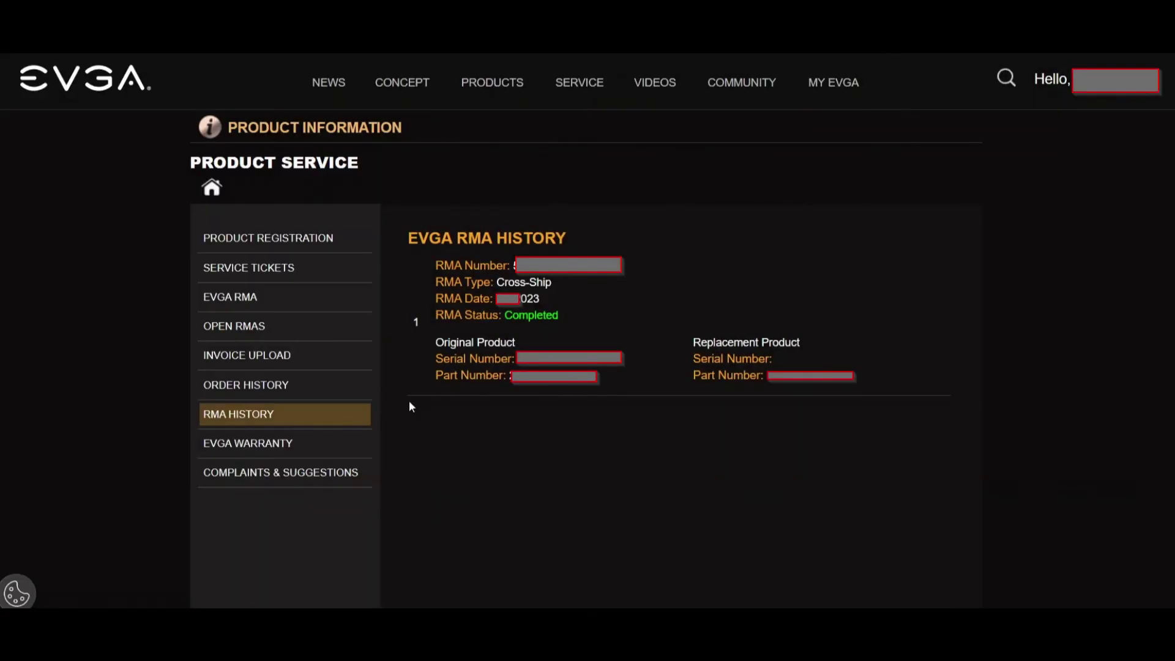